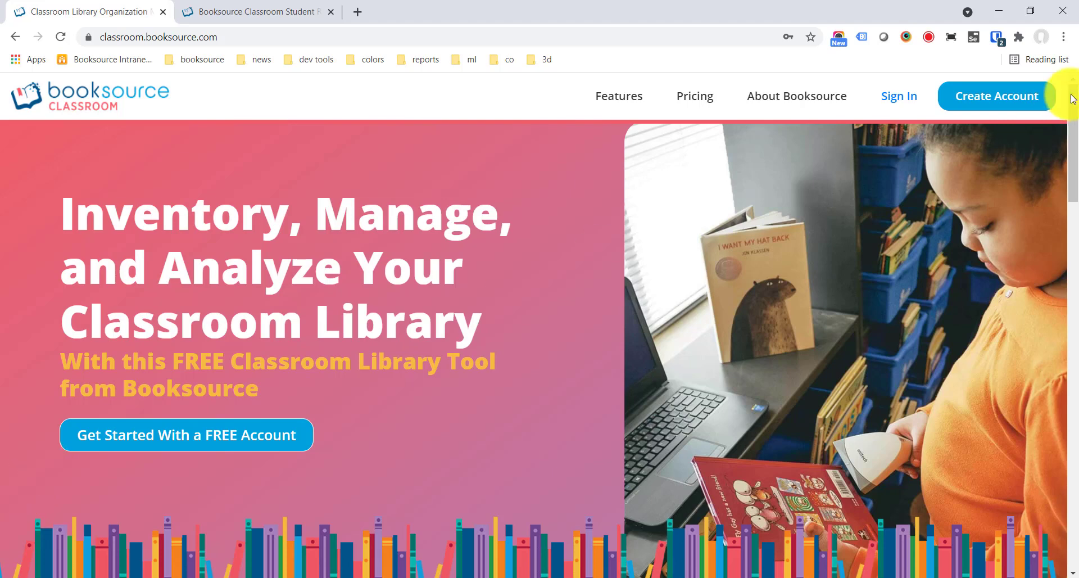
Step: Sign in to the classroom account with the classroom ID and classroom password
click(909, 100)
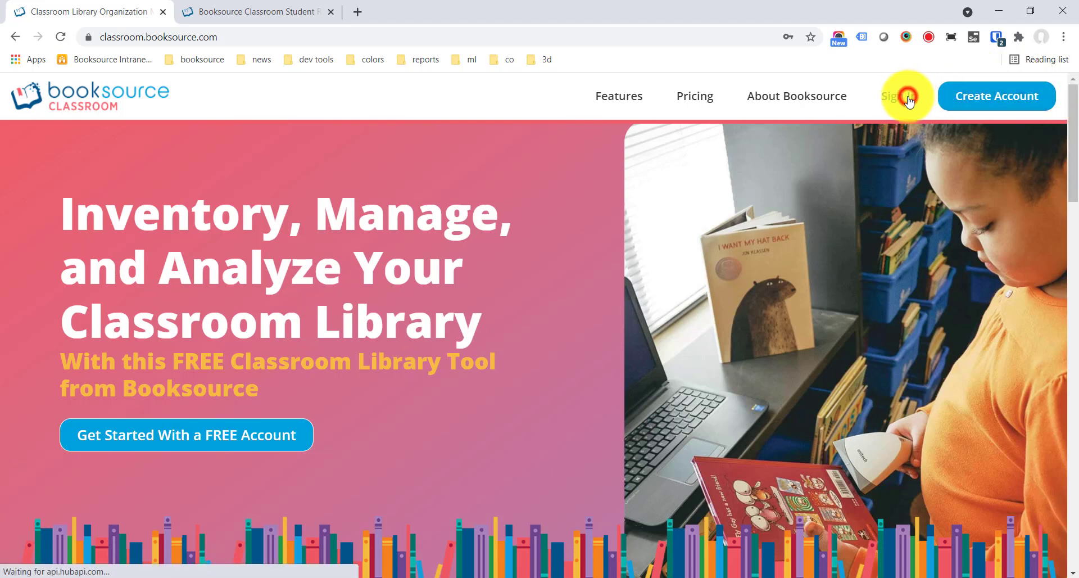
click(484, 287)
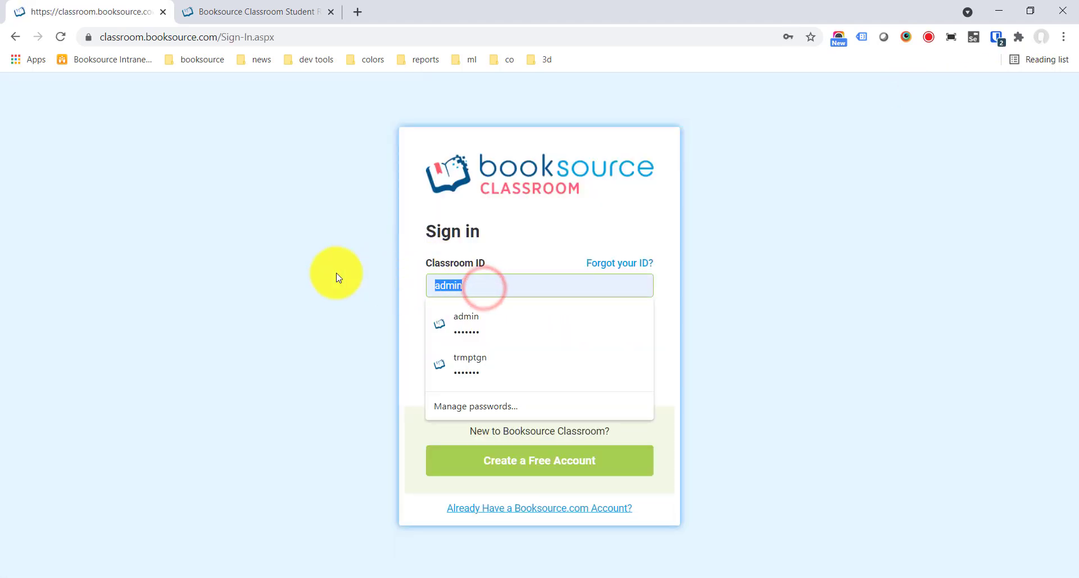
text(BCDemoAccount)
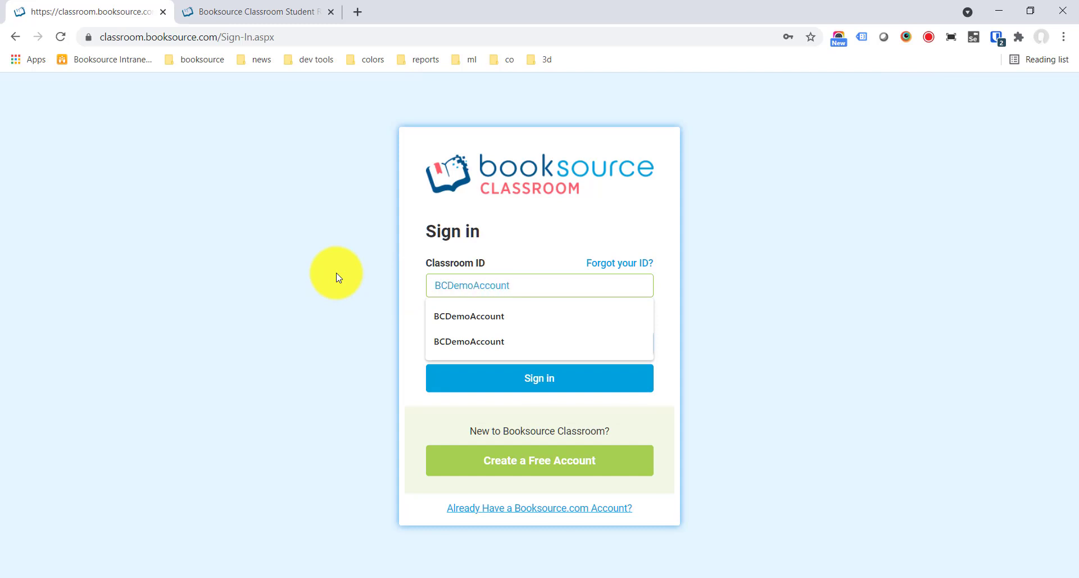
key(Tab)
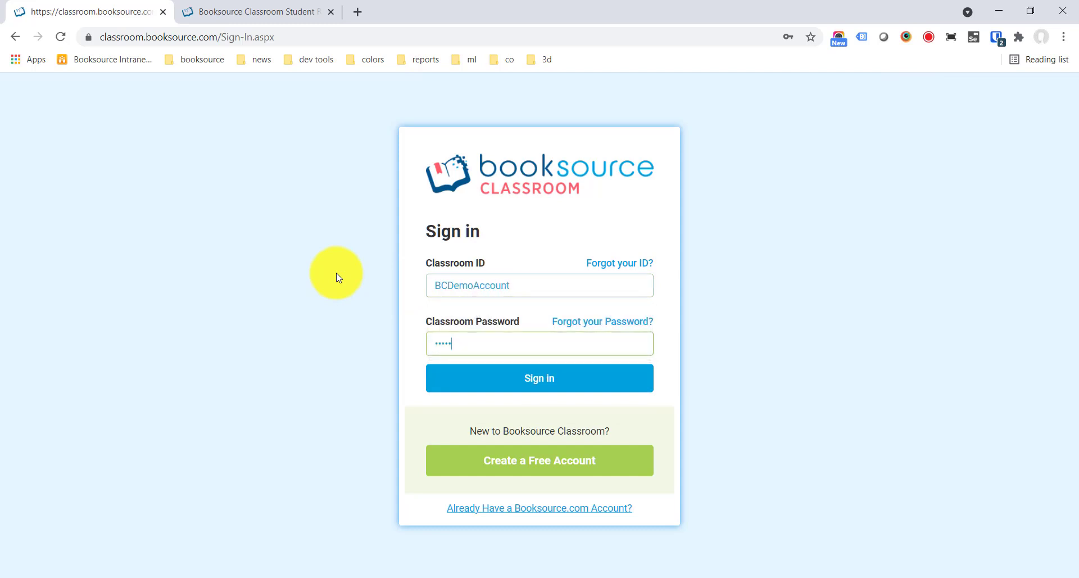
key(Return)
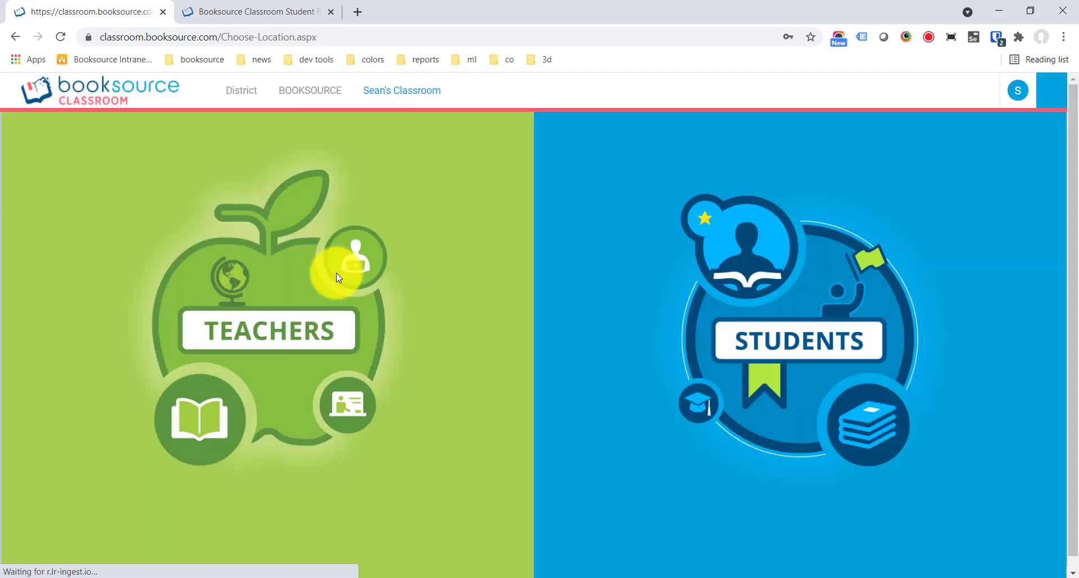
Step: Enter the Teachers area with the teacher password and decline the browser's offer to update the saved password
click(307, 285)
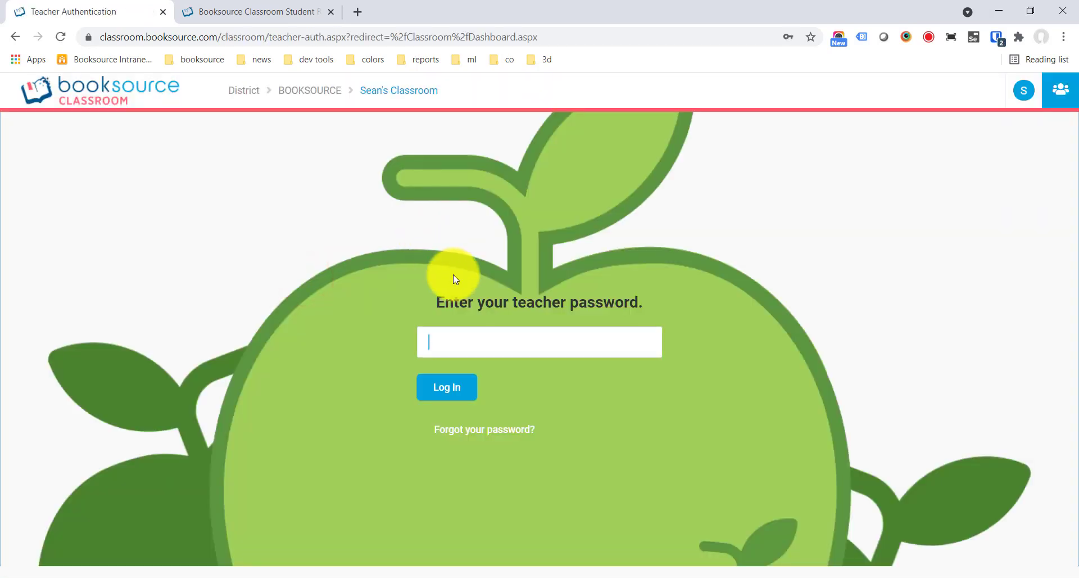
text(•••••••••)
key(Return)
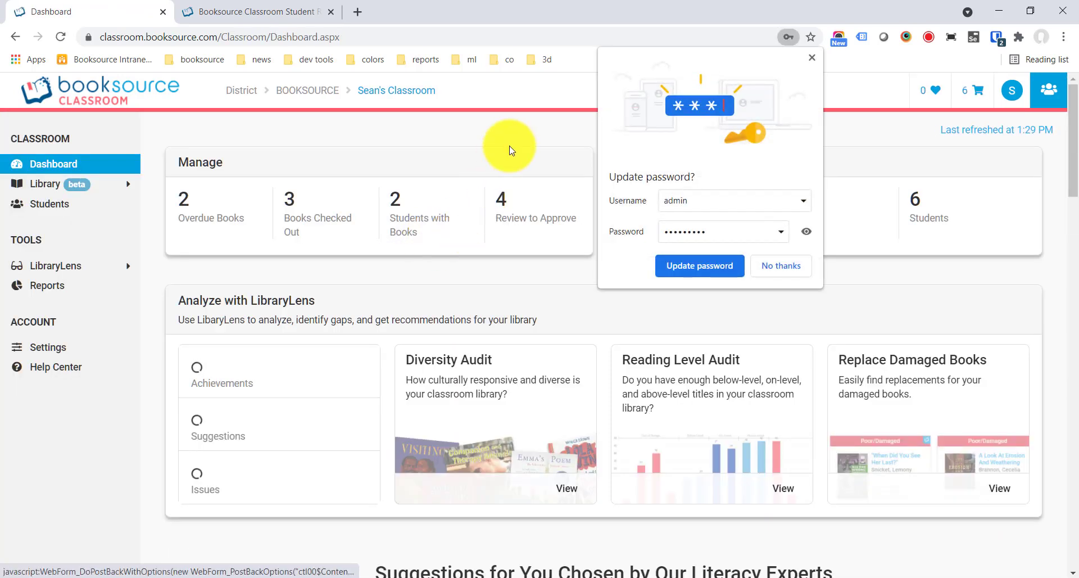
click(767, 268)
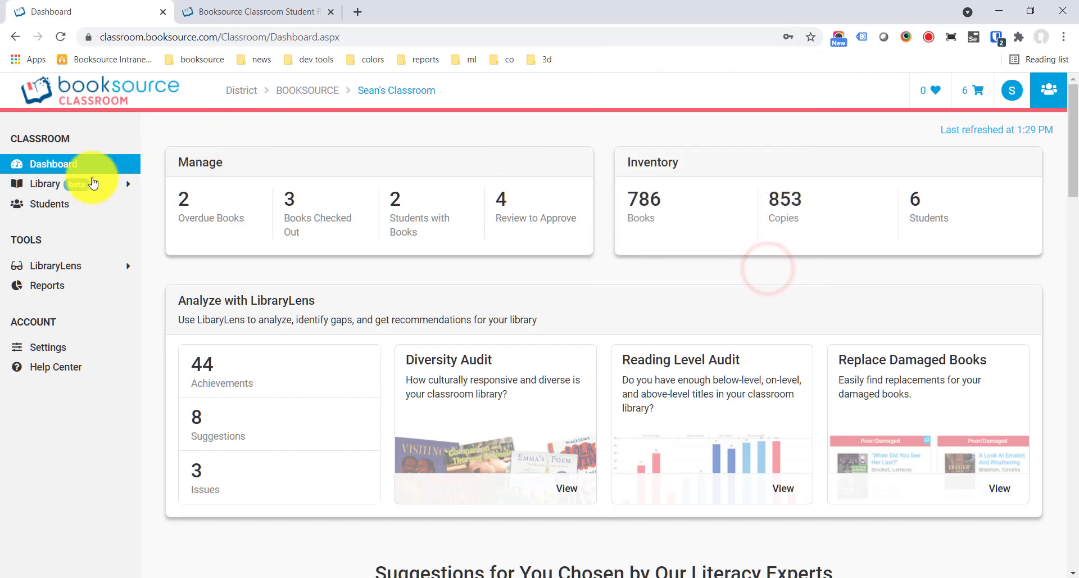
Step: Open the classroom Library and look through the first page of books and the available sort options
click(67, 190)
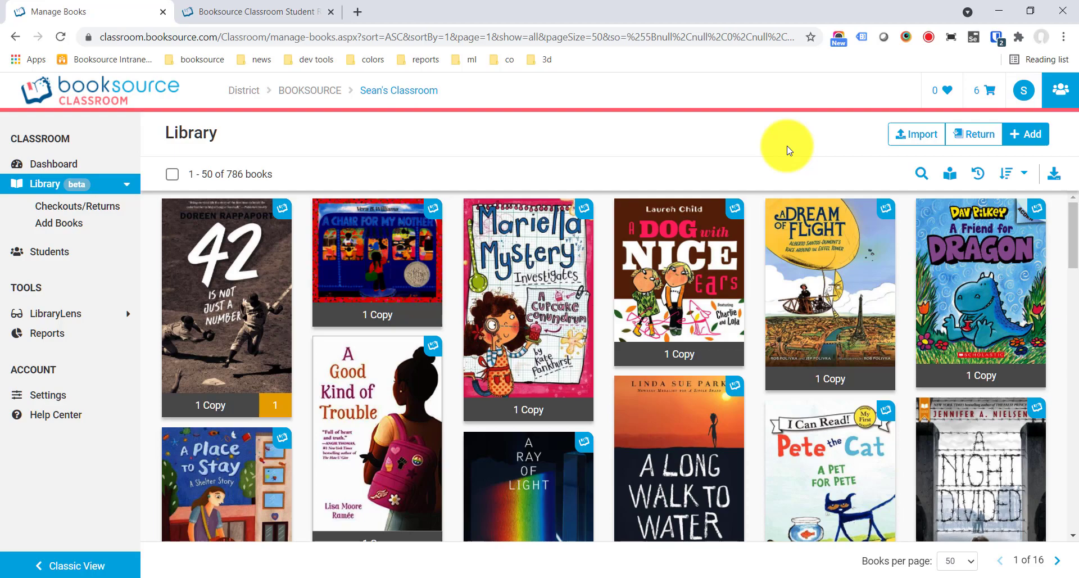
drag(1067, 241, 1040, 553)
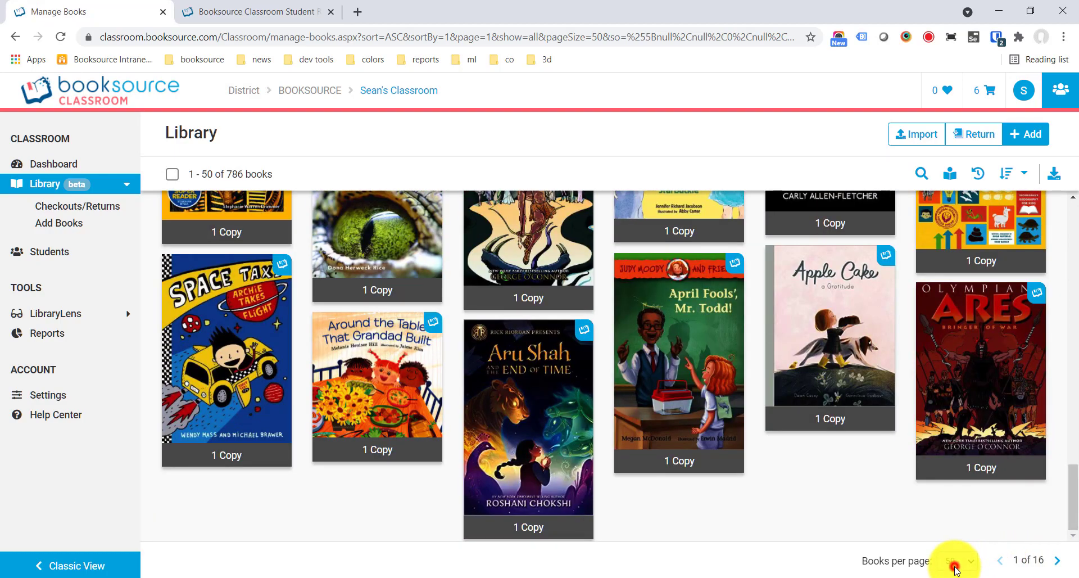
click(1003, 527)
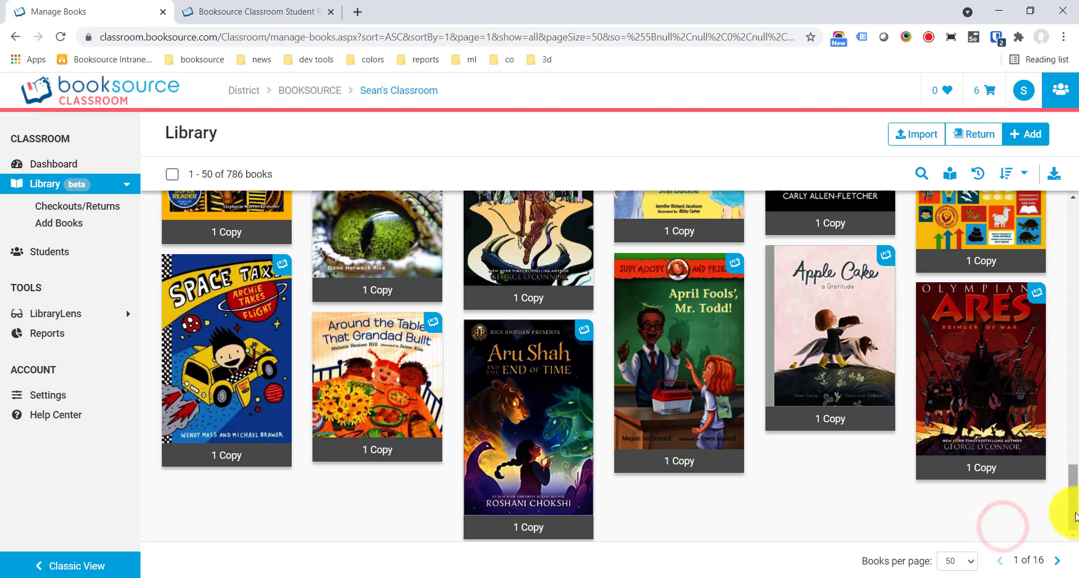
drag(1074, 503, 1074, 191)
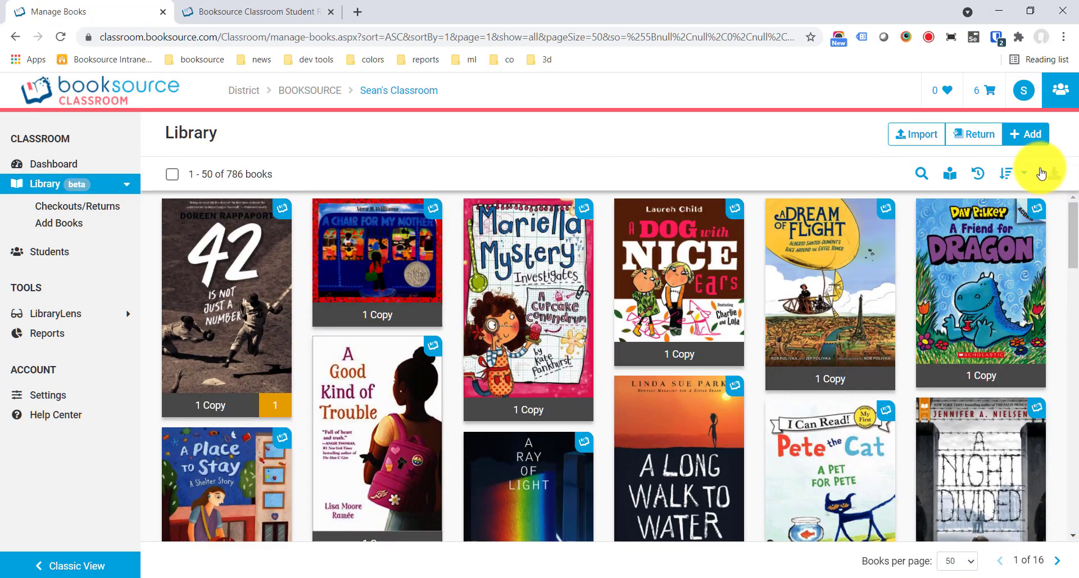
click(1023, 175)
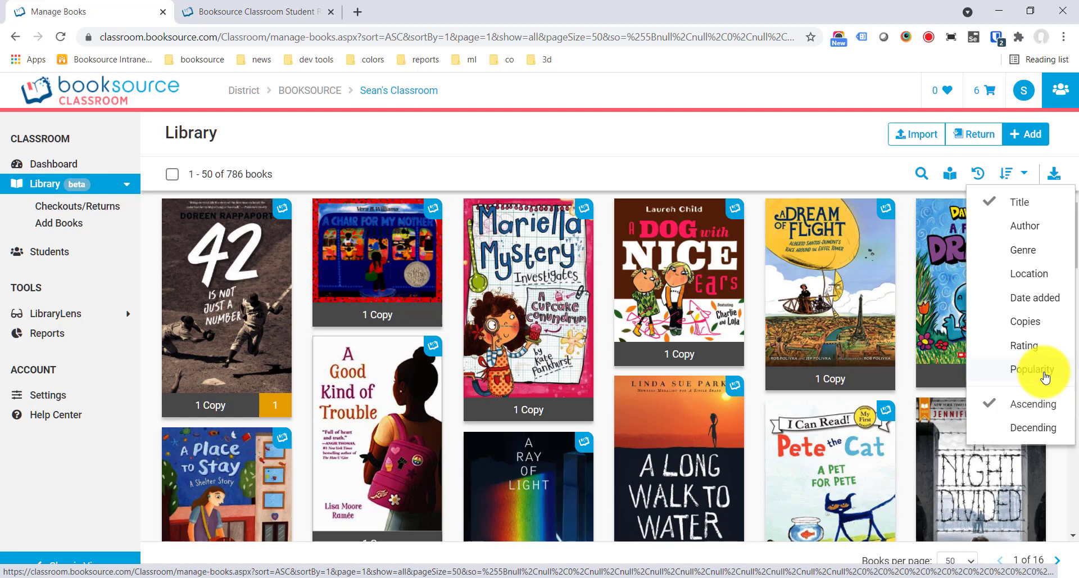
click(870, 157)
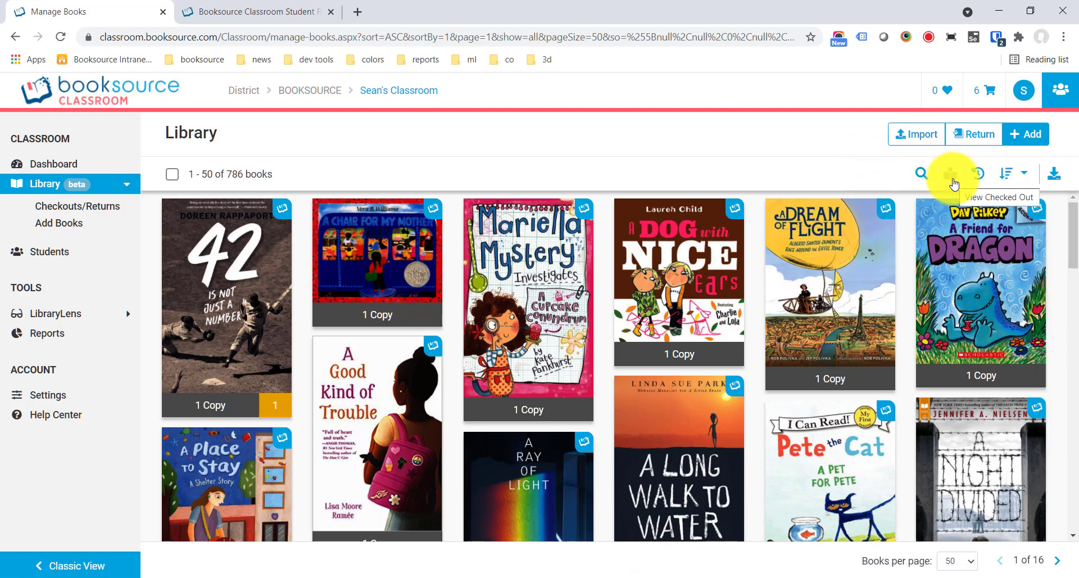
Step: Filter the library to checked-out books and to overdue books, and view the return options for Abraham Lincoln Comes Home without returning it
click(952, 180)
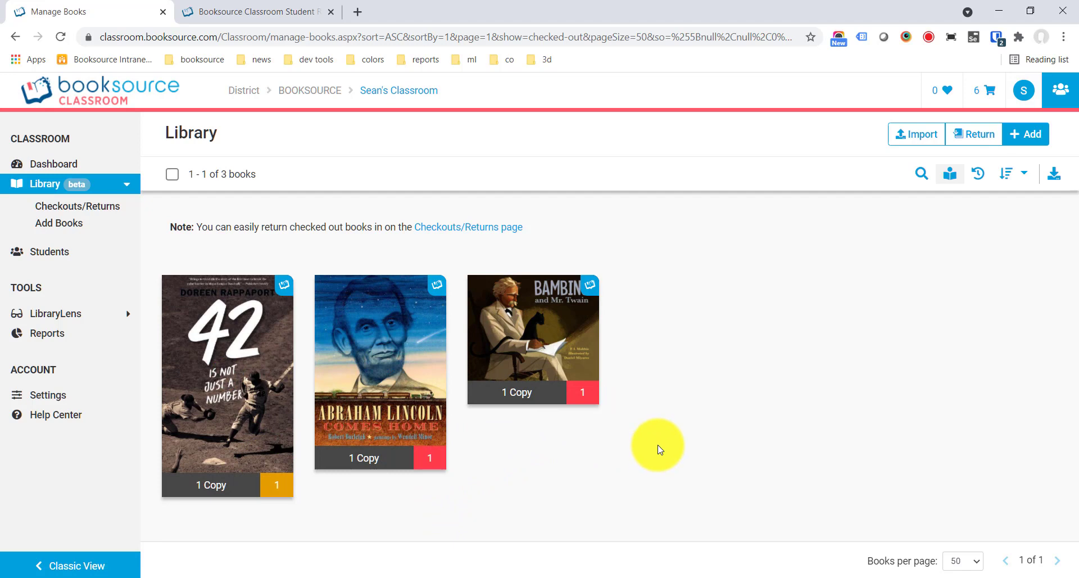
click(979, 176)
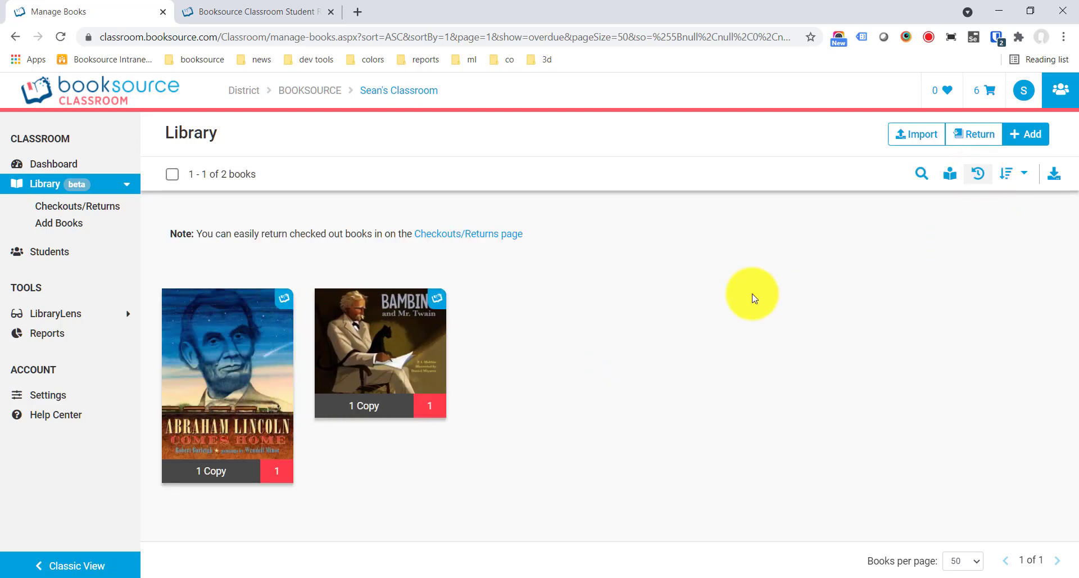
click(227, 375)
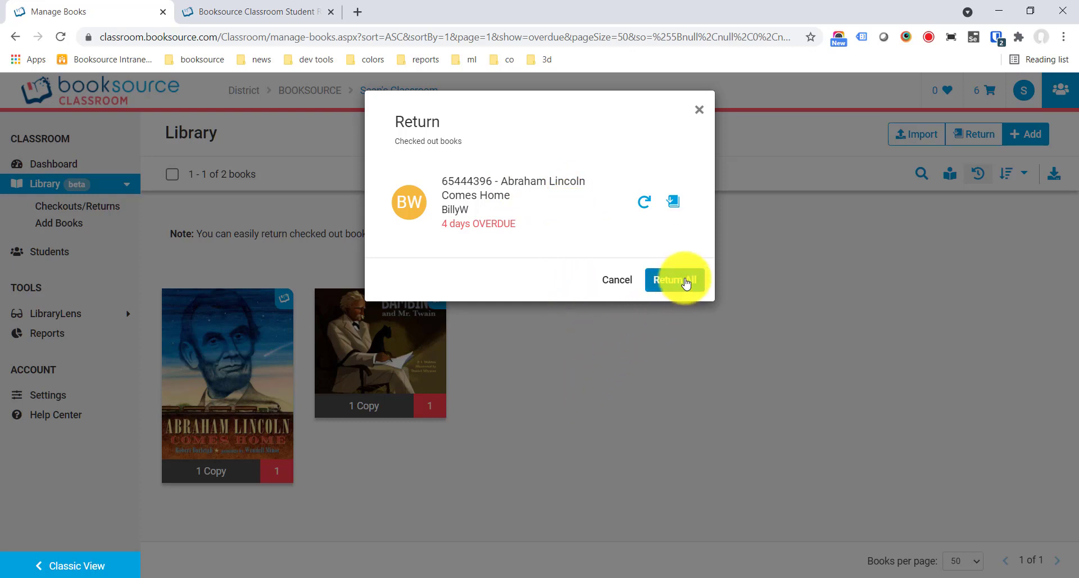
click(623, 280)
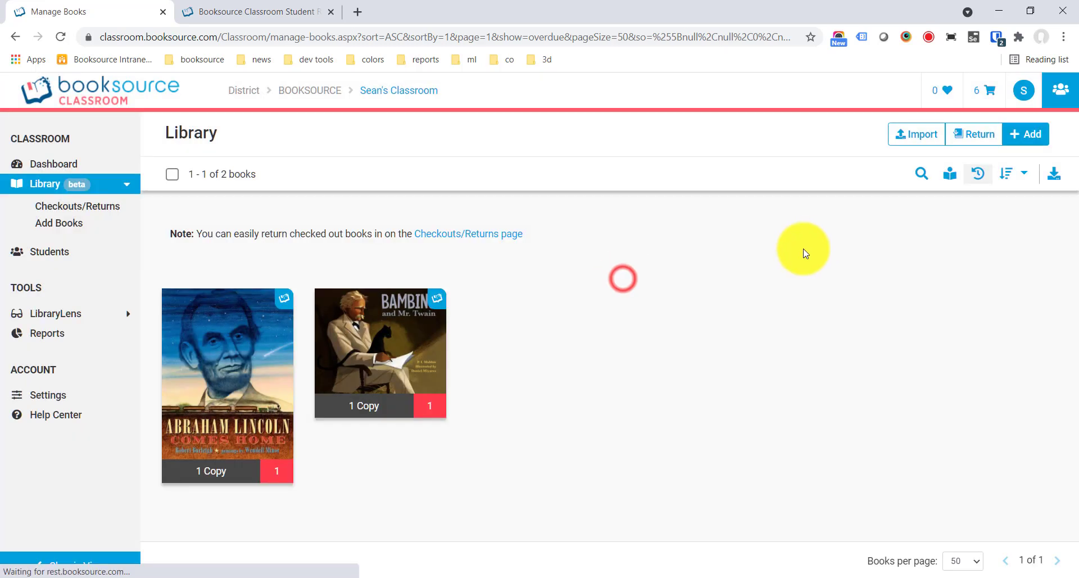
Step: Show the checked-out books again and view the return options for 42 Is Not Just A Number without returning it
click(948, 175)
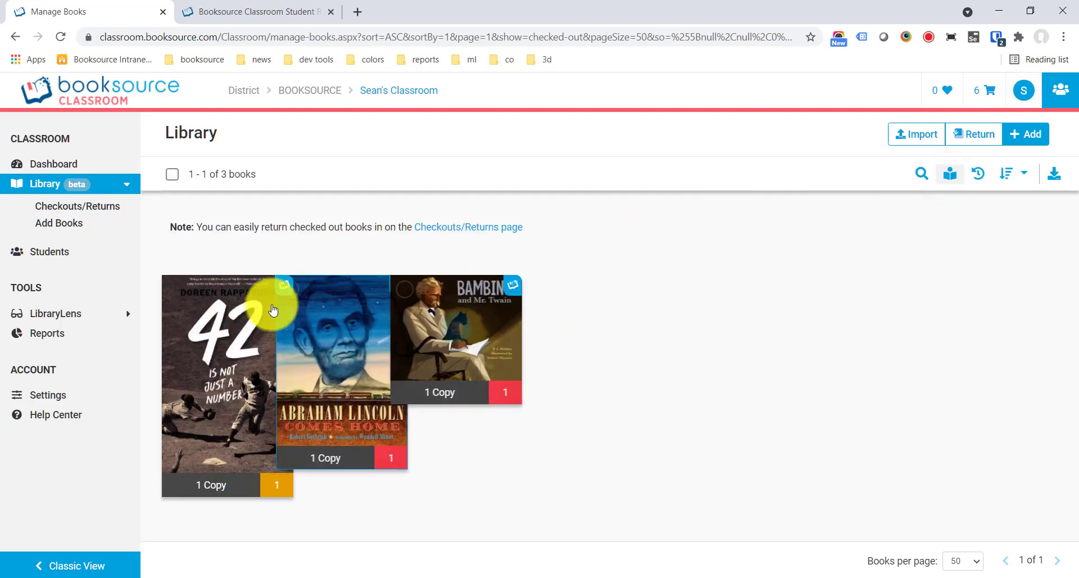
mouse_move(241, 381)
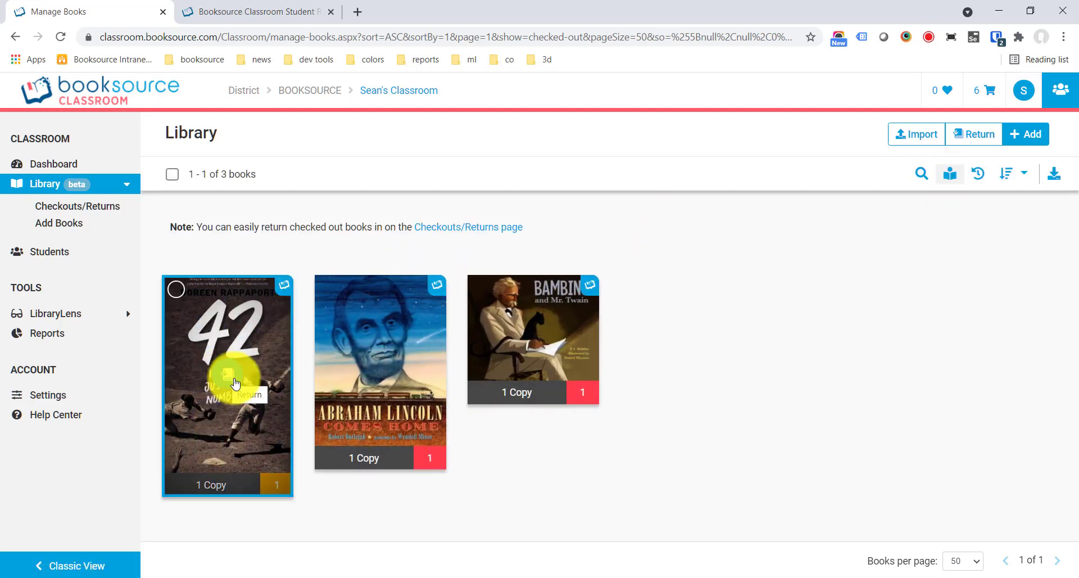
click(227, 382)
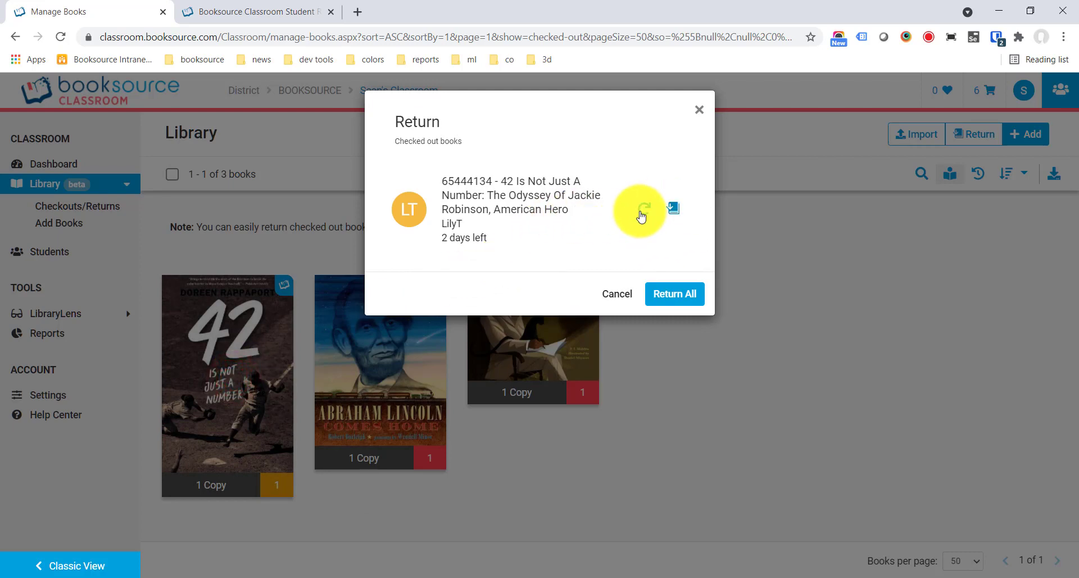
click(619, 293)
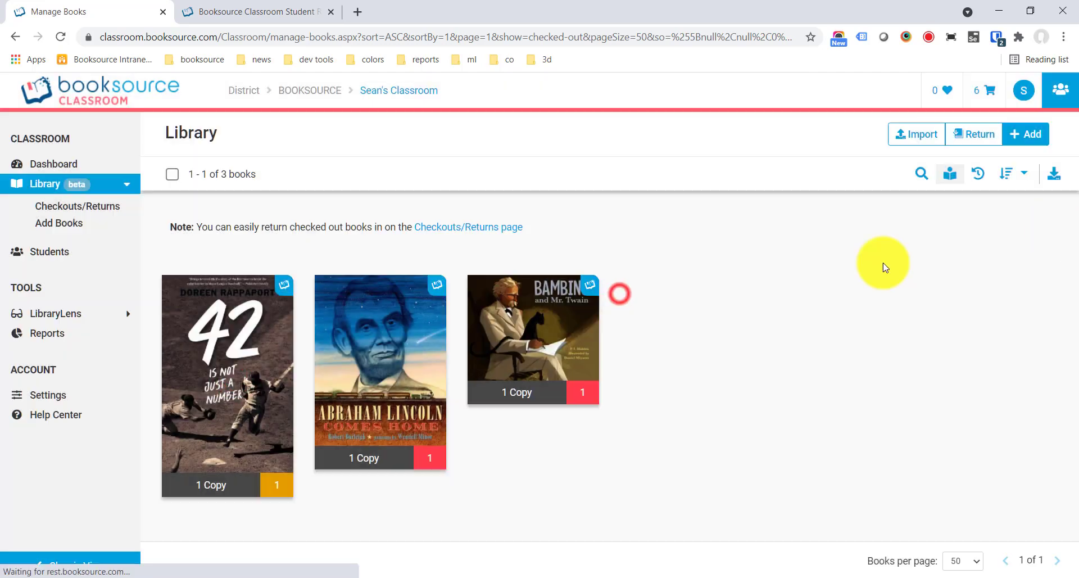
Step: From the full library, check out A Chair For My Mother to a student by username and view its return options without returning it
click(954, 180)
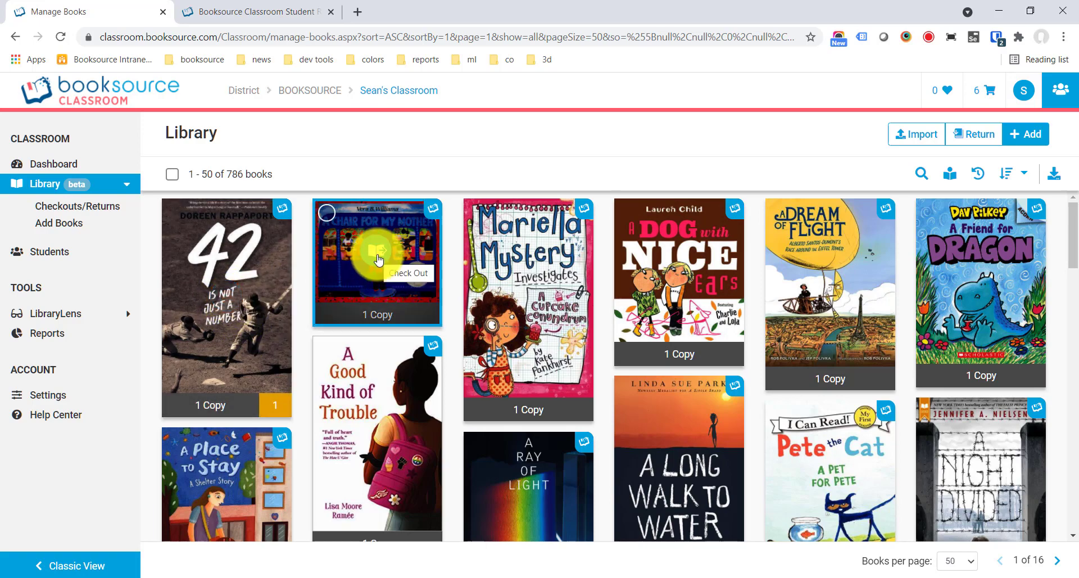
click(377, 251)
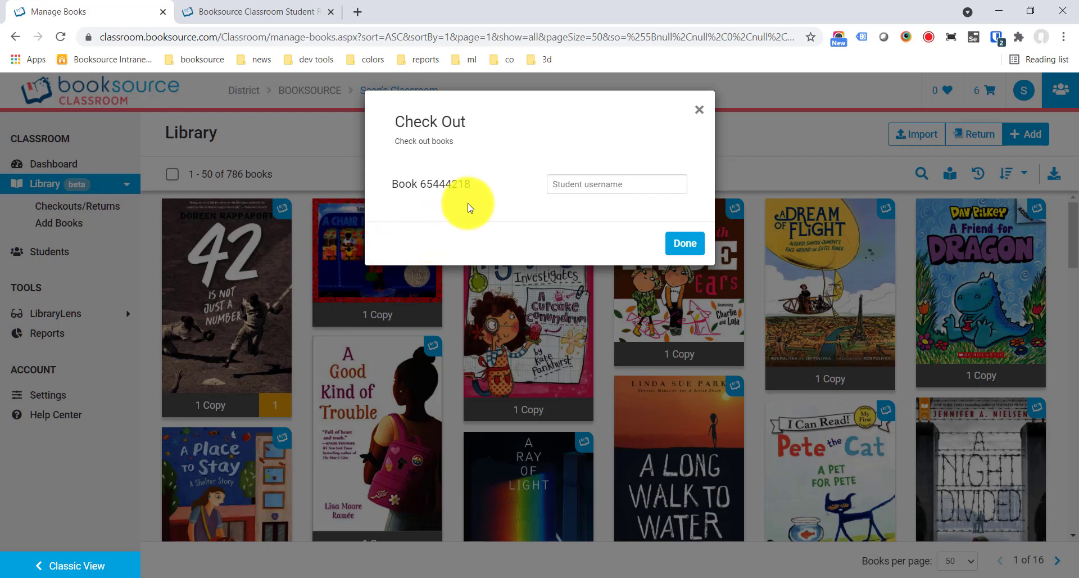
double_click(423, 180)
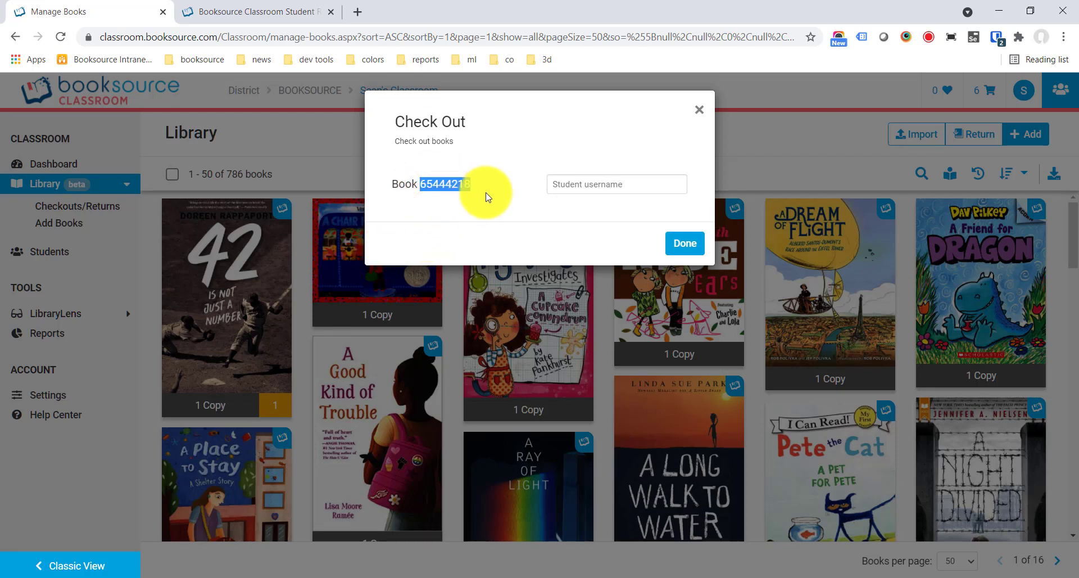
click(590, 181)
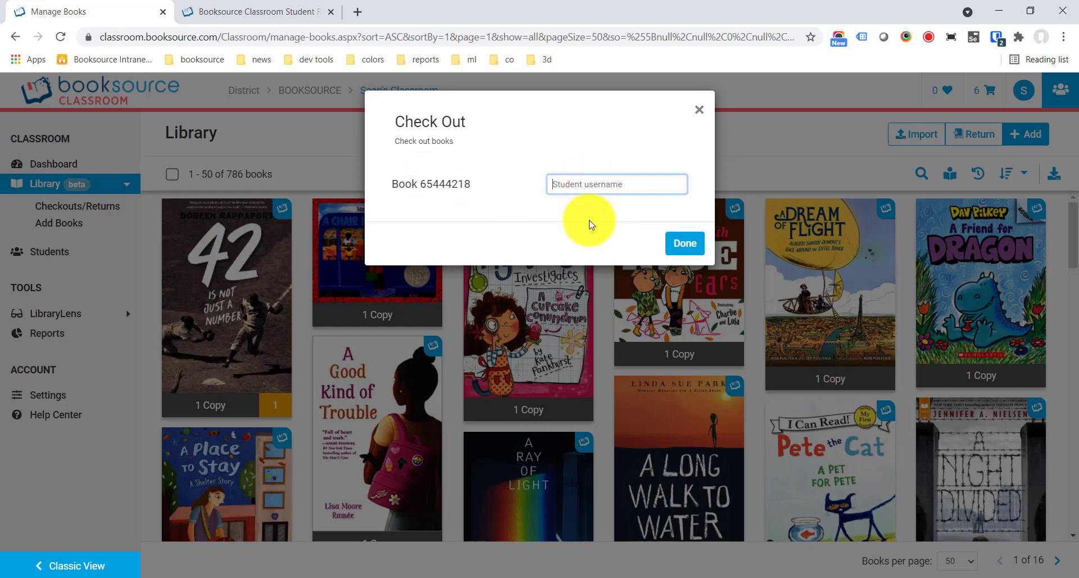
text(a)
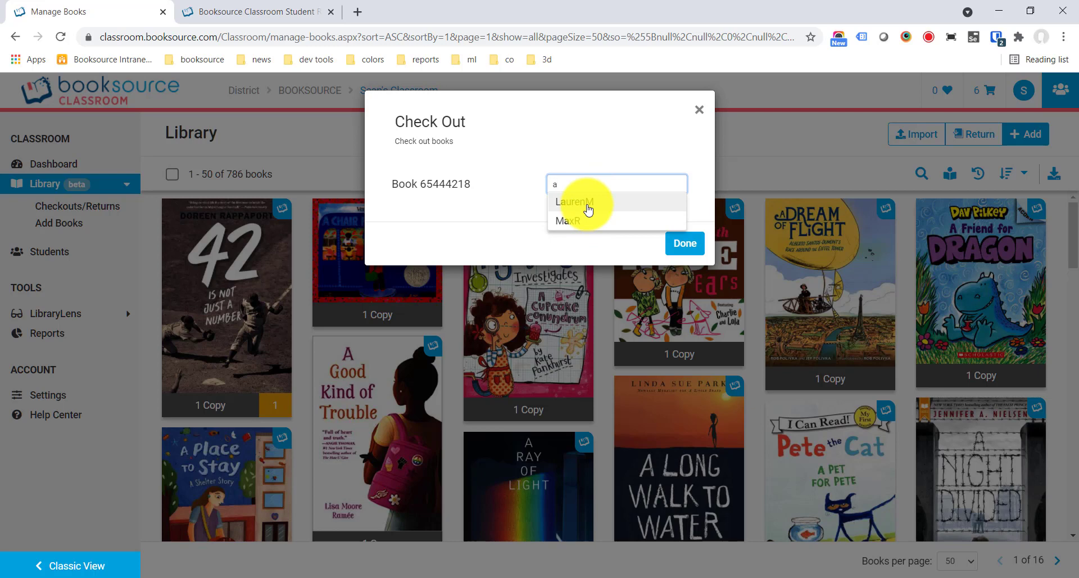
click(592, 220)
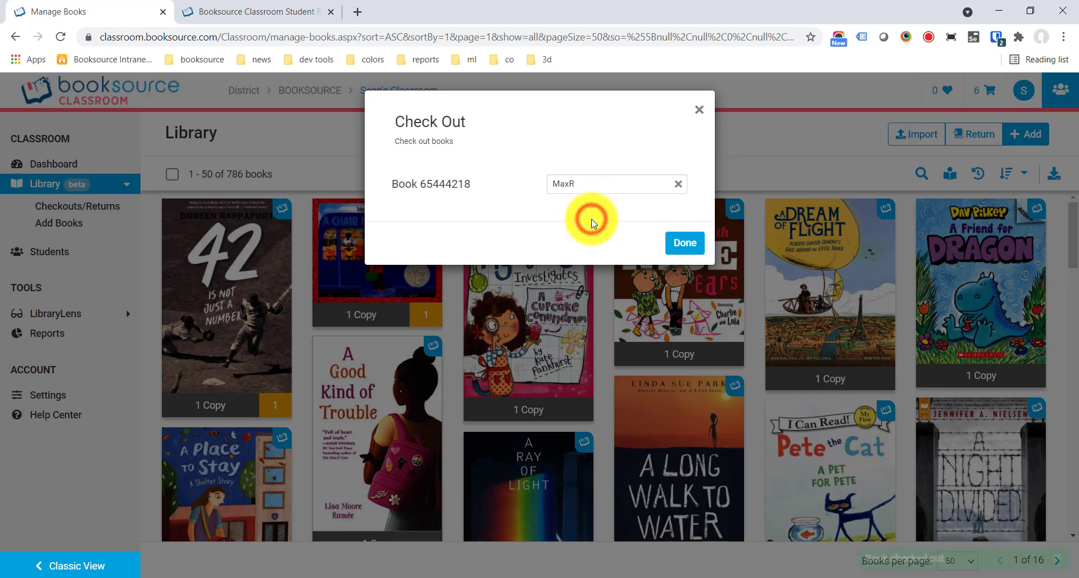
click(682, 247)
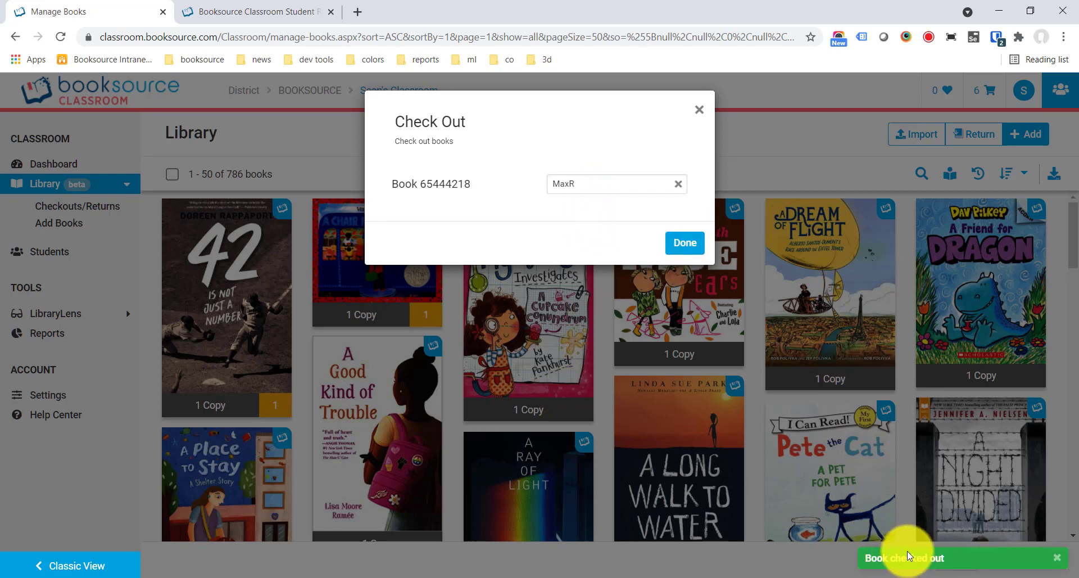
click(688, 243)
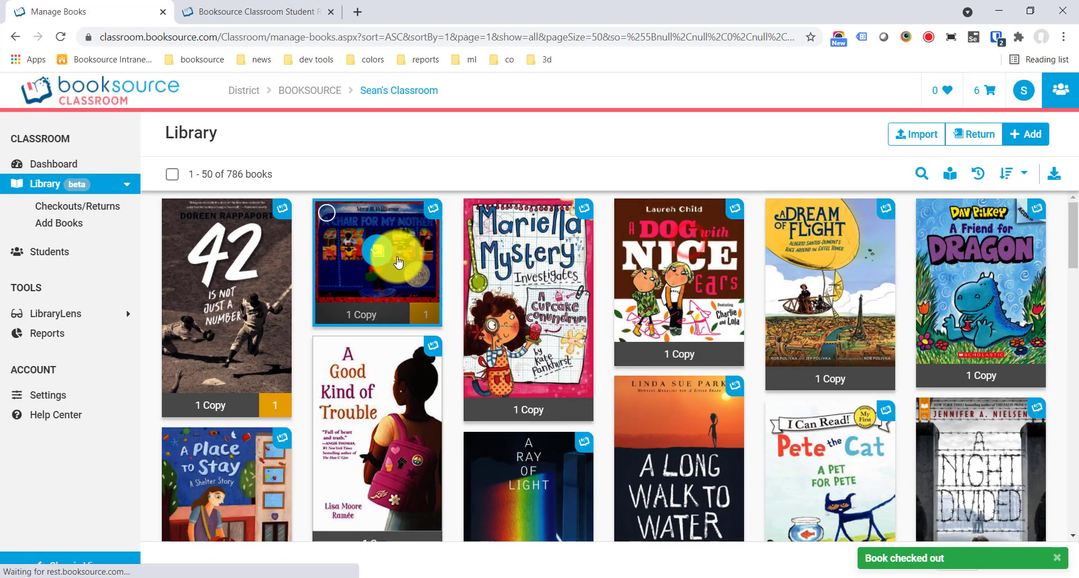
click(384, 258)
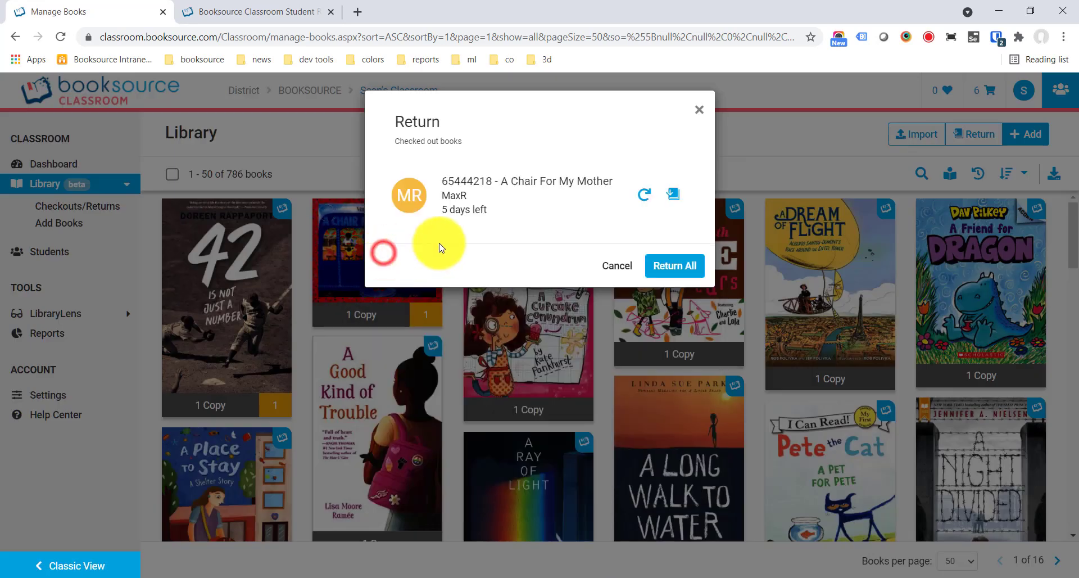
click(621, 263)
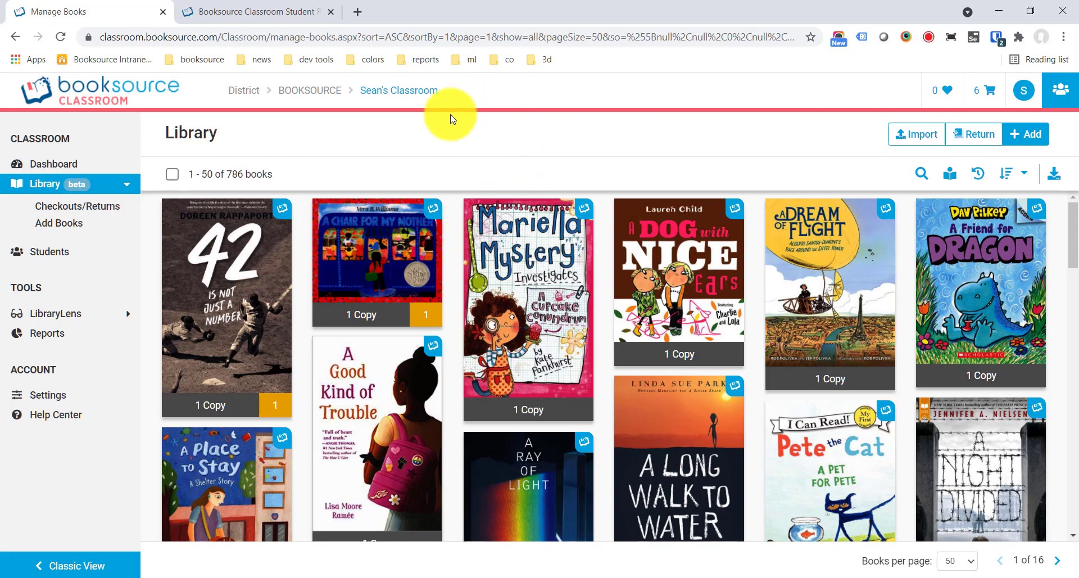
Step: Open the title details of 42 Is Not Just A Number and examine its book details, reading levels and copies
click(261, 253)
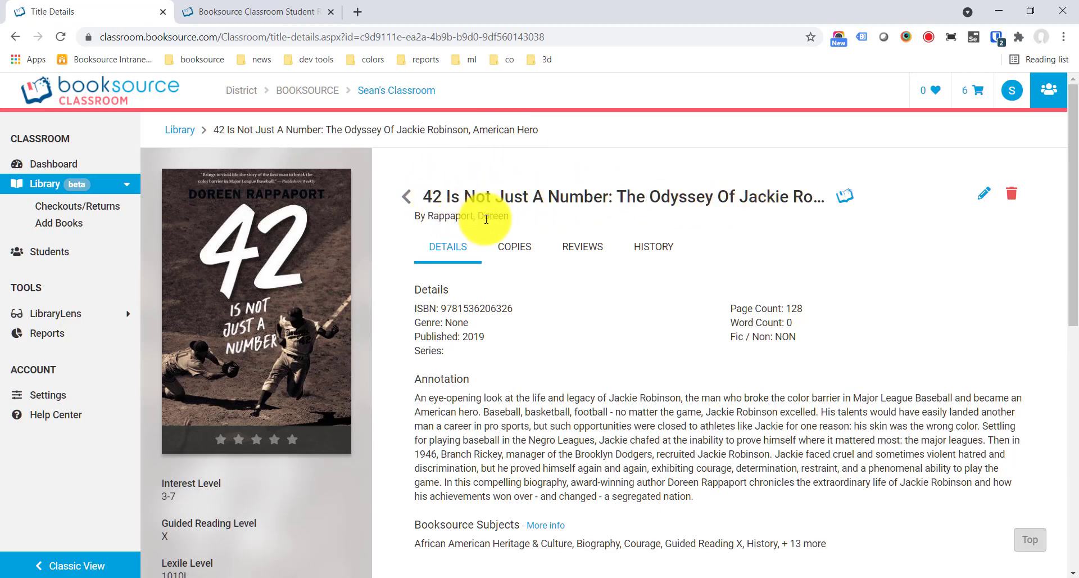
scroll(446, 248, down, 1)
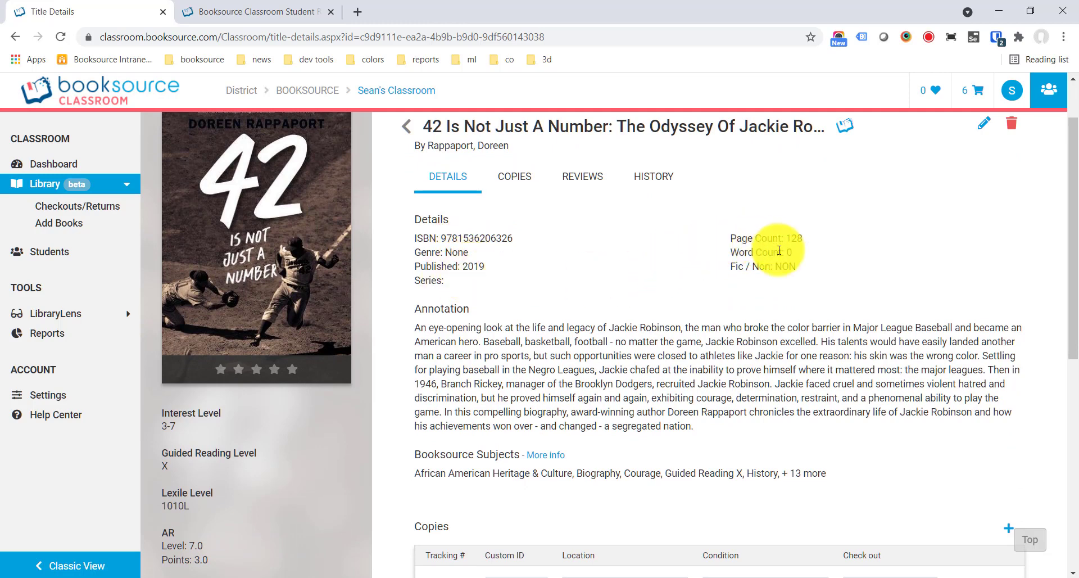
scroll(540, 284, down, 1)
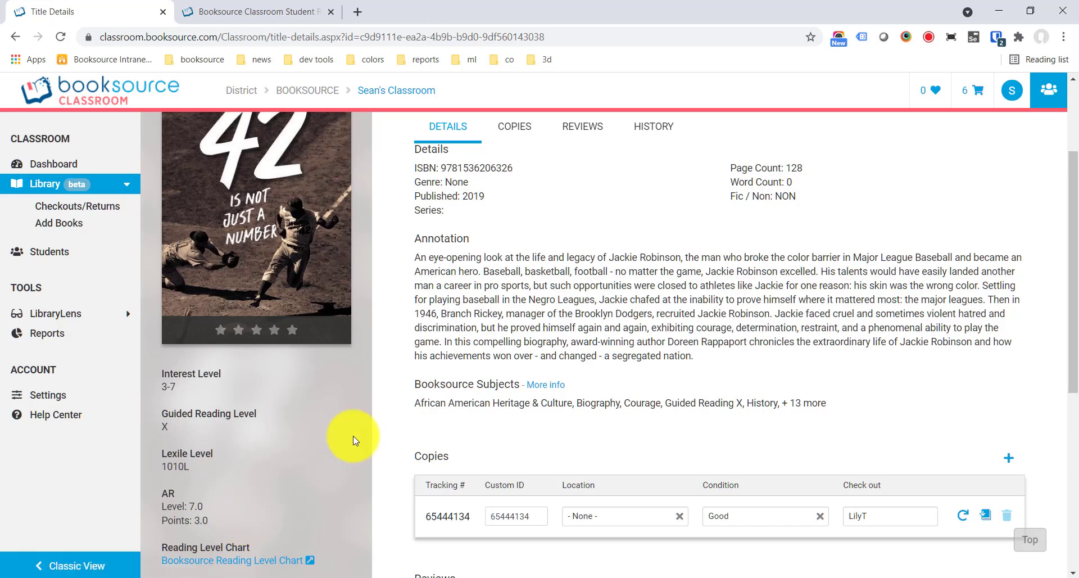
Step: Examine the title's annotation, reading levels, Booksource subjects and the check-out controls of its copy
scroll(355, 439, up, 2)
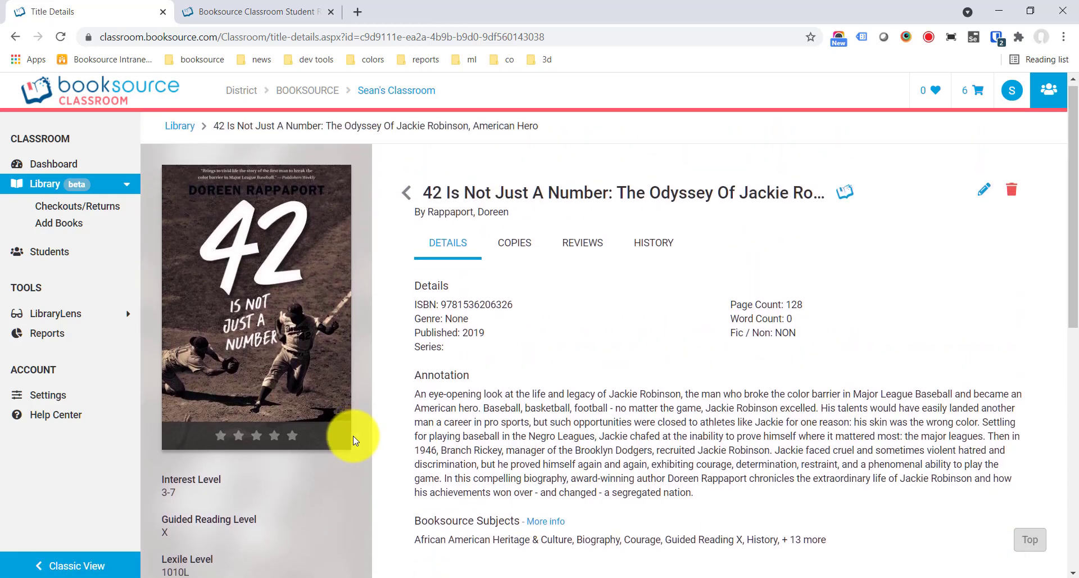
scroll(355, 440, down, 2)
scroll(353, 436, up, 1)
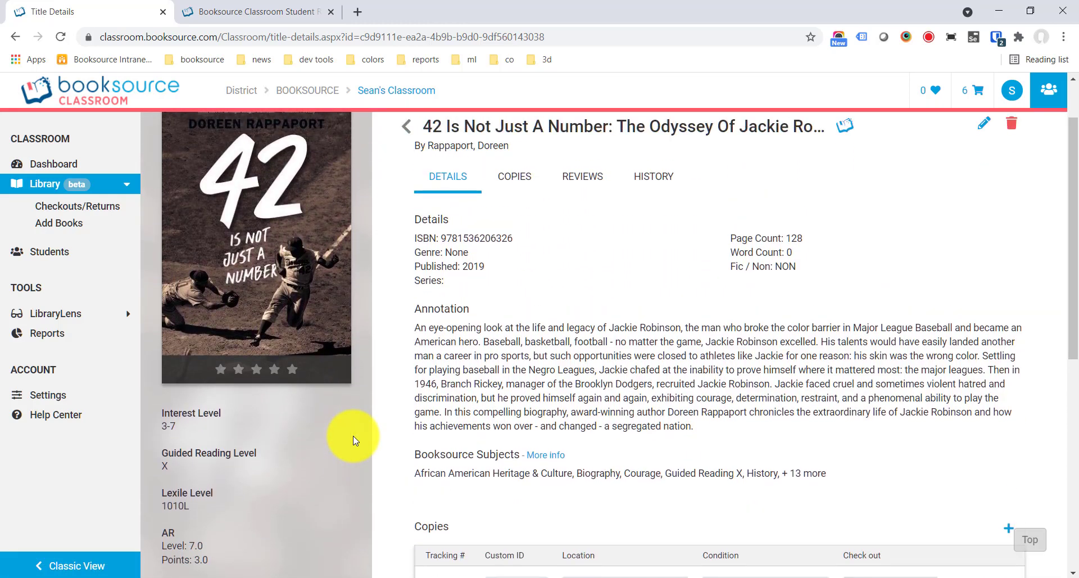
scroll(355, 438, up, 1)
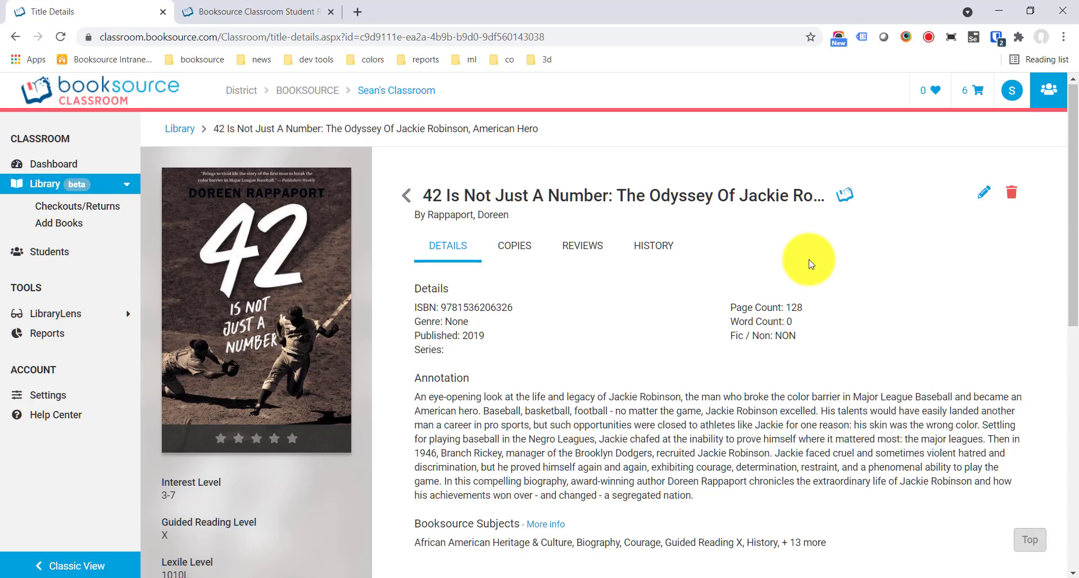
scroll(787, 259, down, 4)
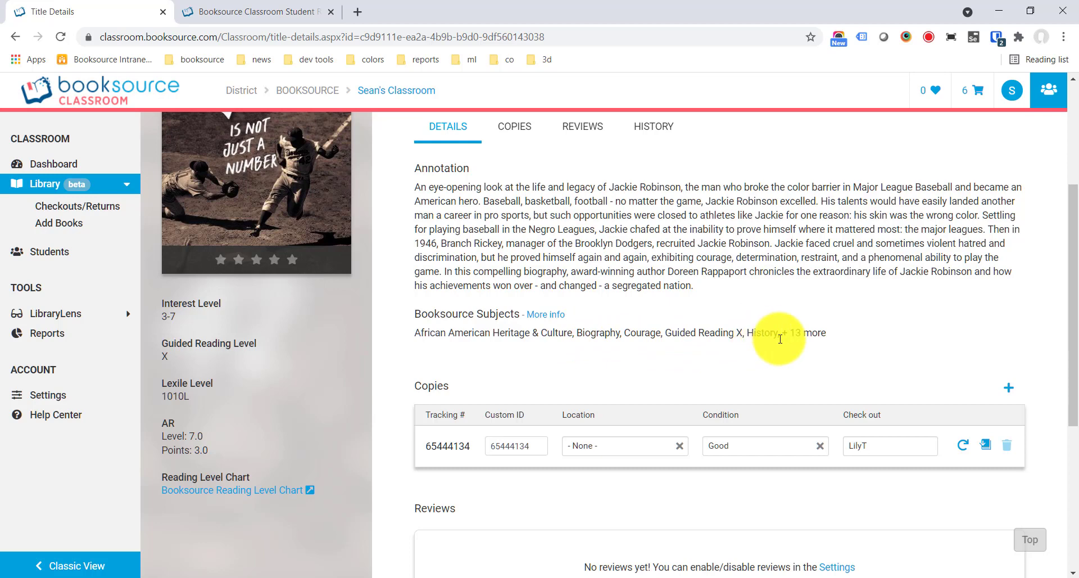
scroll(864, 289, up, 4)
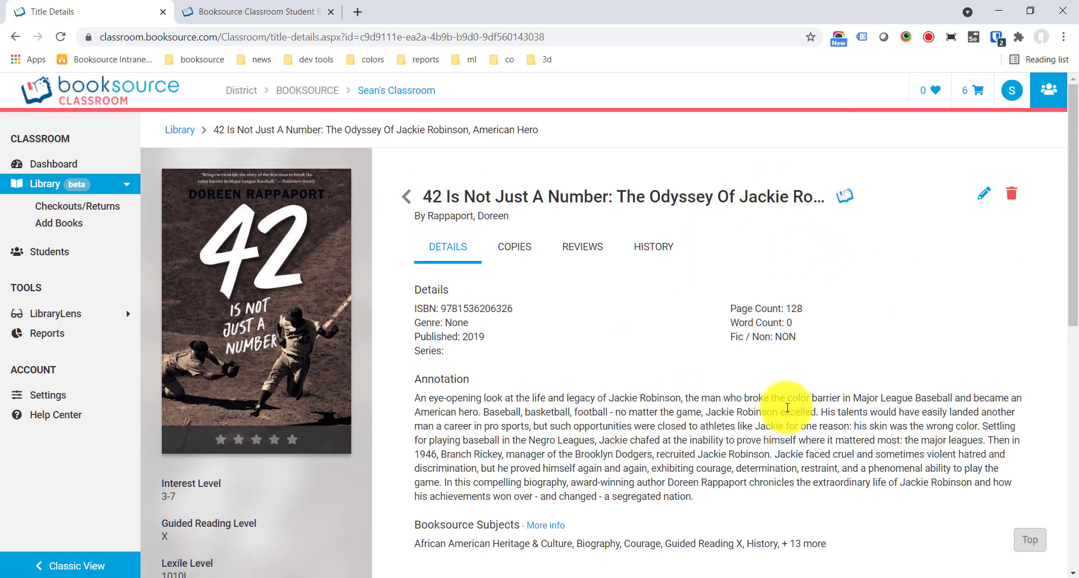
scroll(700, 325, down, 5)
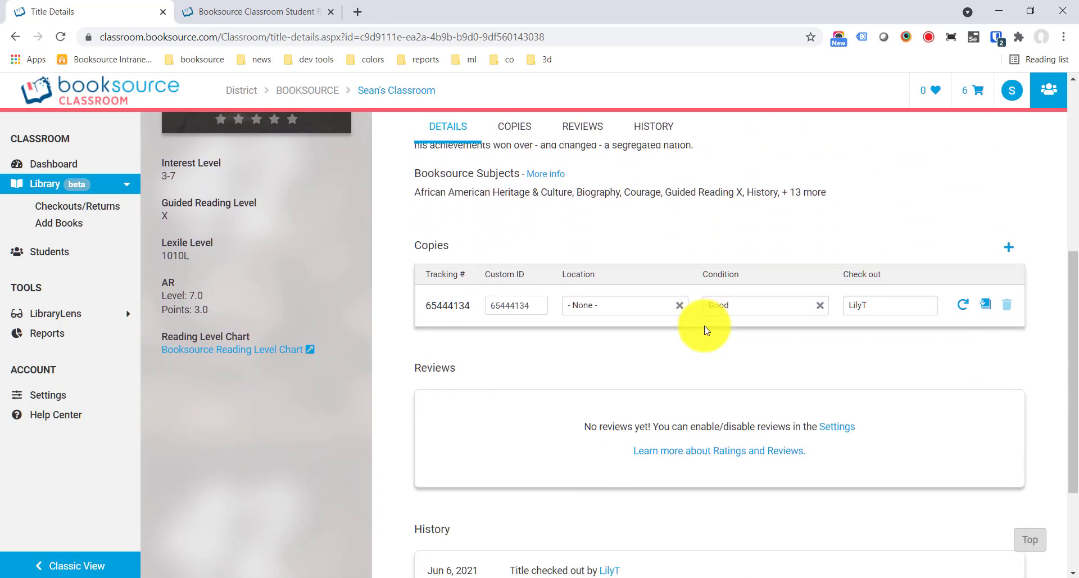
drag(1072, 325, 1074, 349)
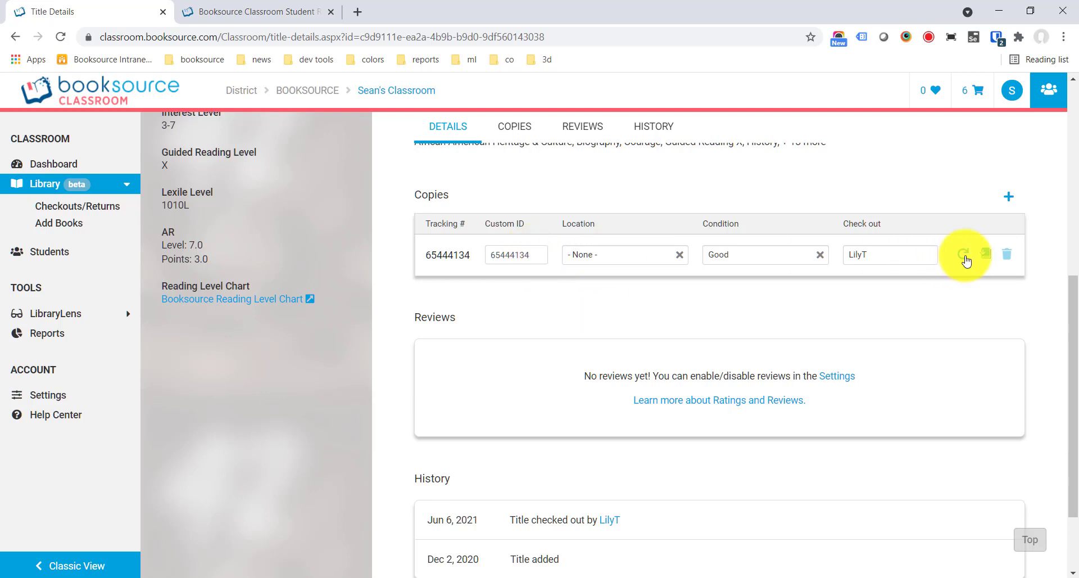
Step: Add a second copy of the title and check it out to a student by username
click(1008, 200)
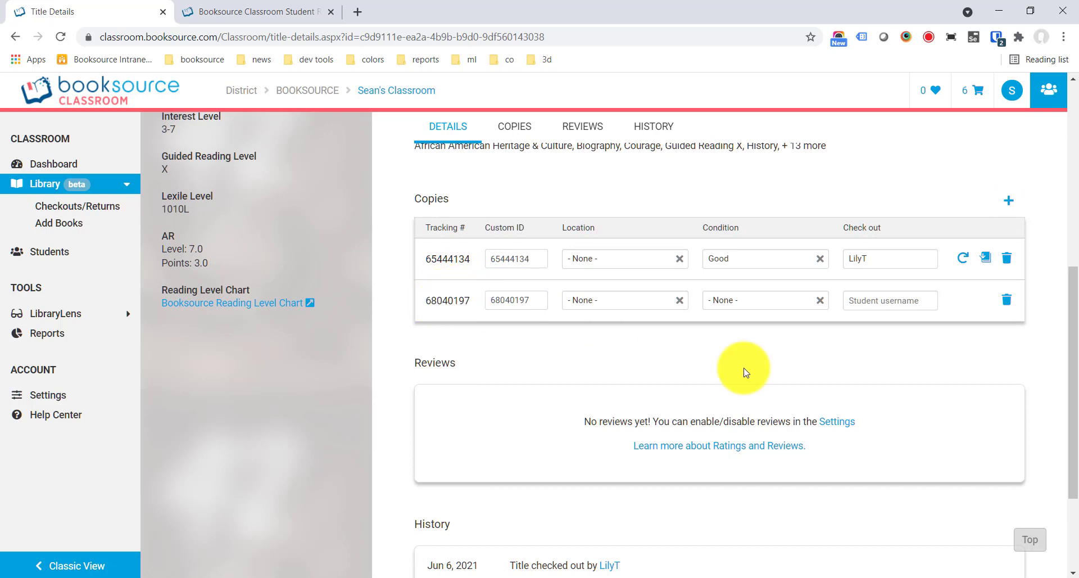
click(865, 303)
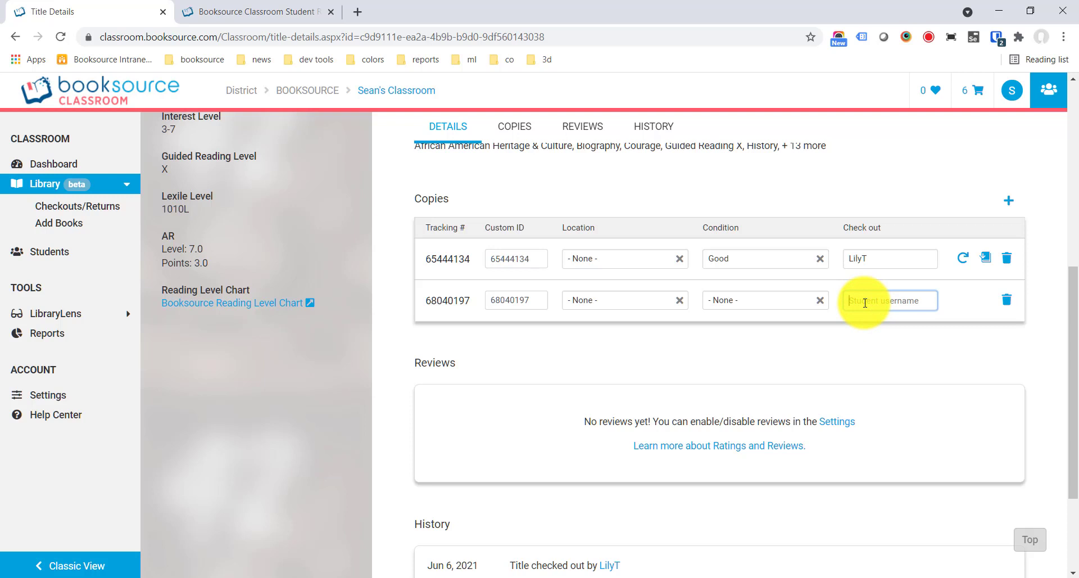
text(l)
click(887, 318)
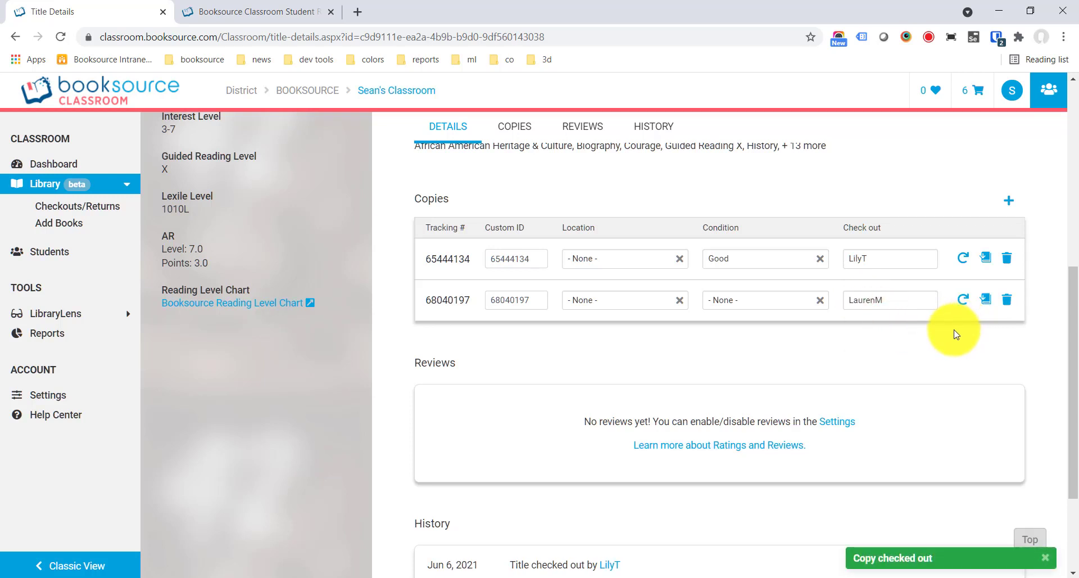
Step: Return the newly added second copy and delete it from the title
click(986, 300)
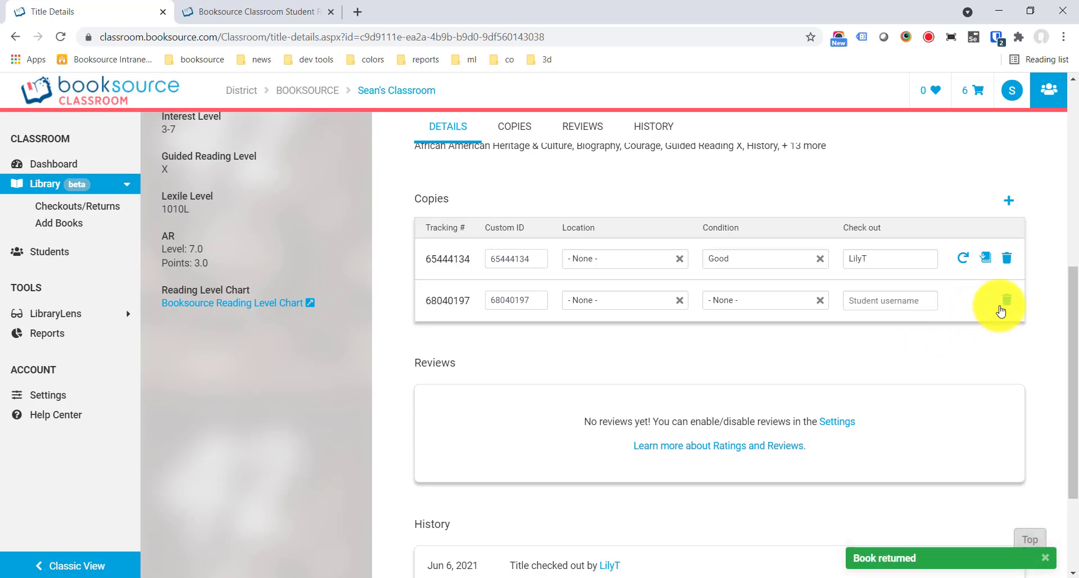
click(1007, 299)
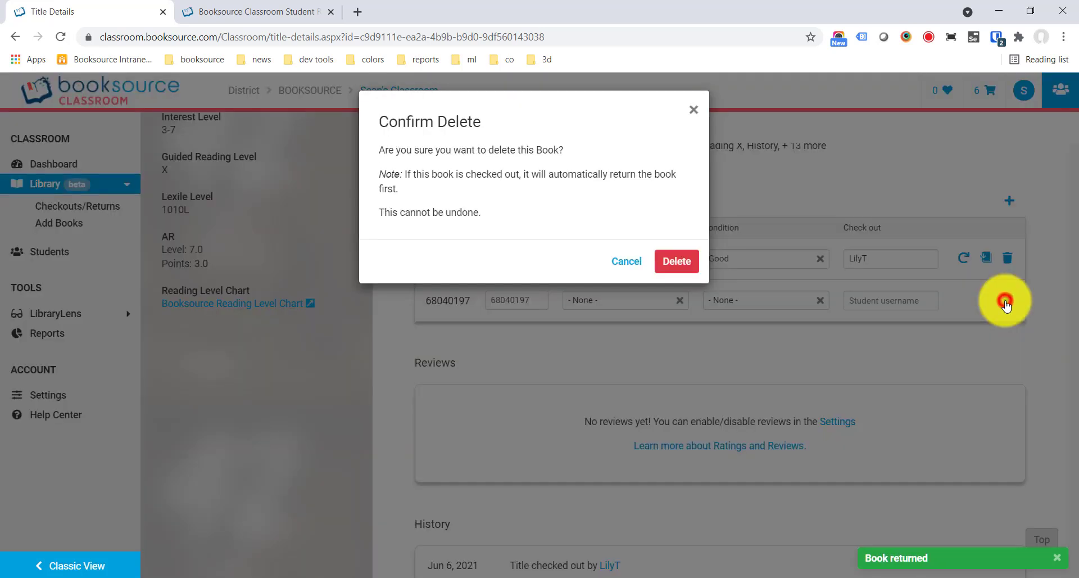
click(683, 264)
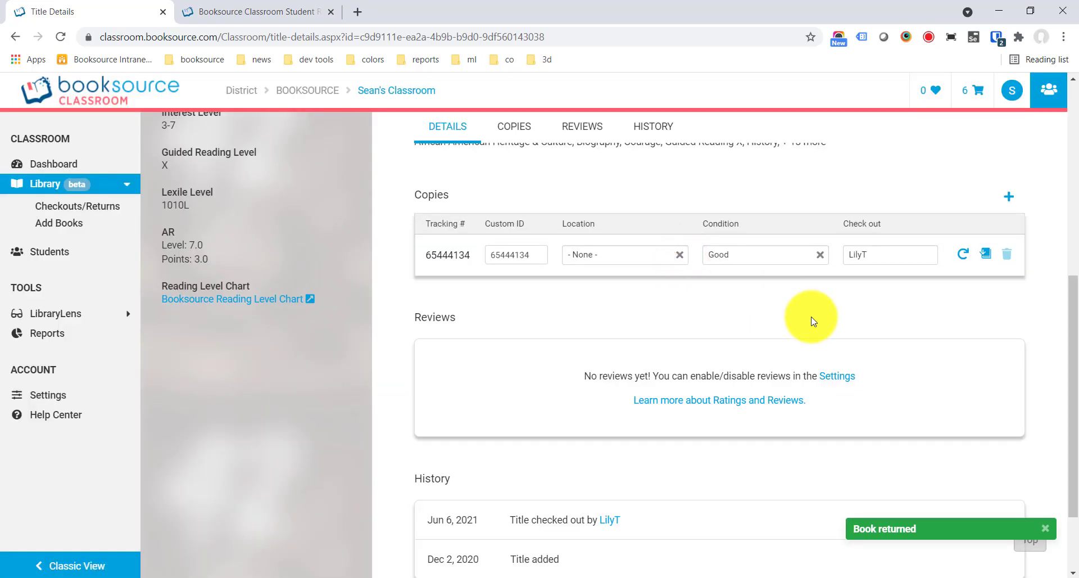
Step: Examine the reviews and the check-out history of 42 Is Not Just A Number
scroll(811, 321, down, 2)
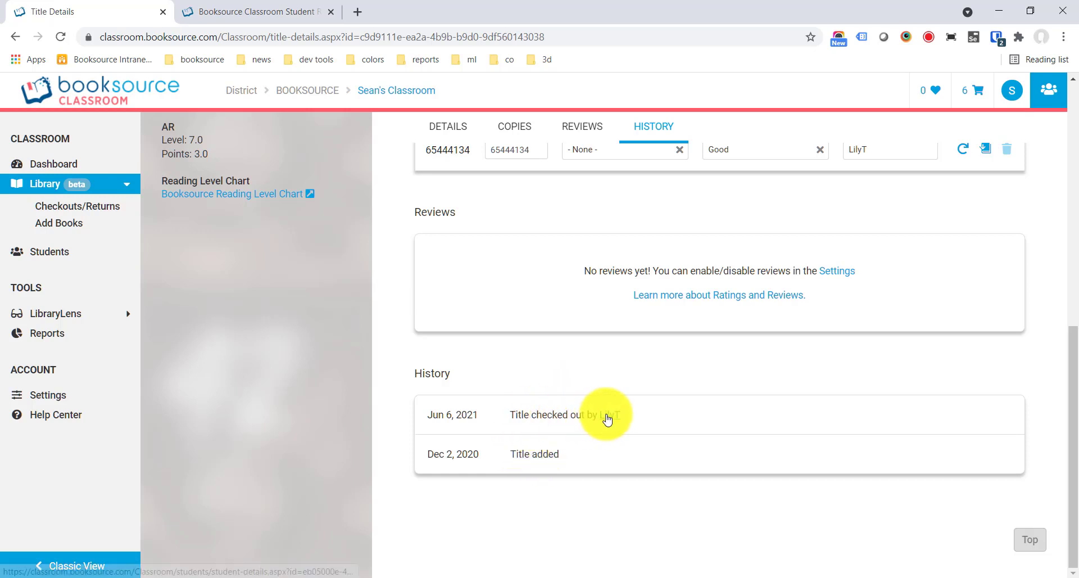
scroll(759, 391, up, 1)
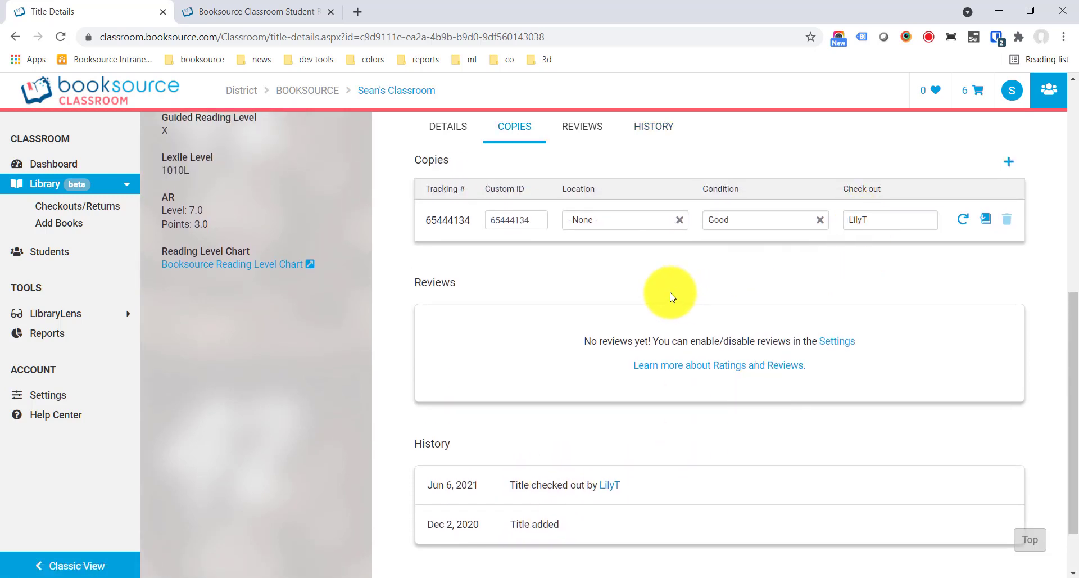
scroll(674, 303, down, 1)
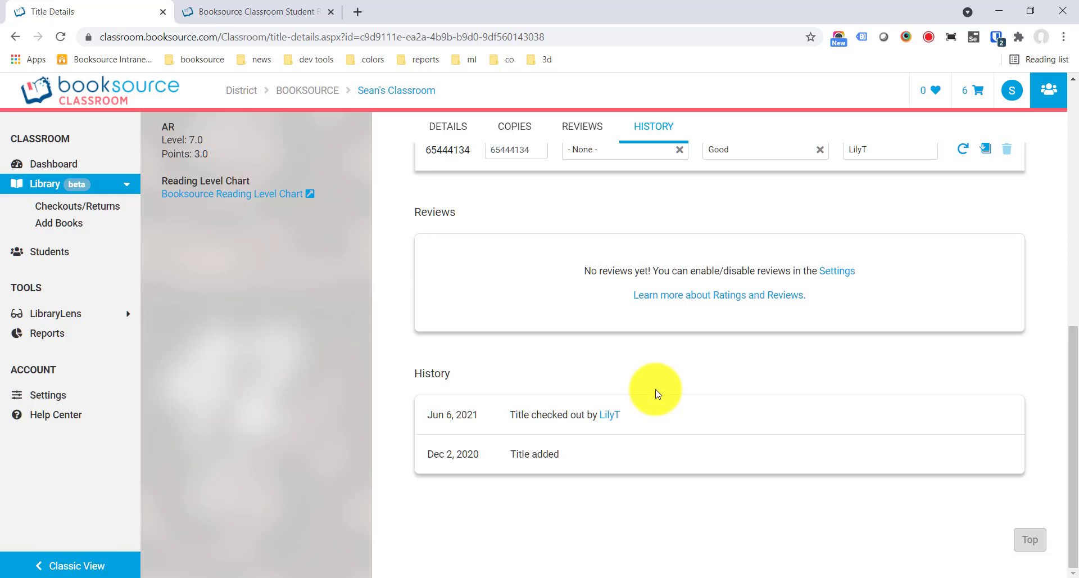
scroll(658, 393, up, 1)
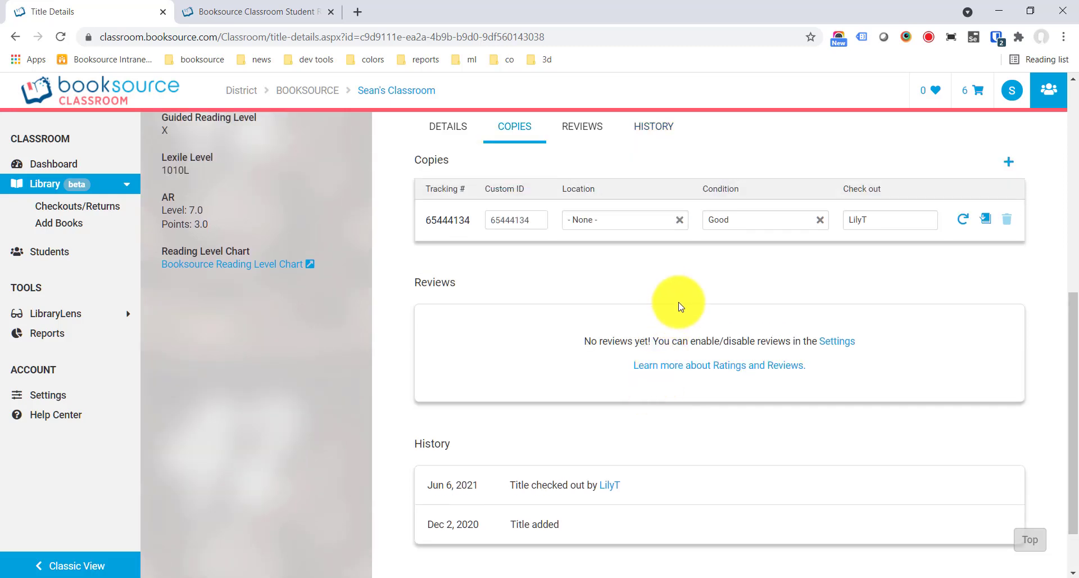
scroll(677, 292, up, 6)
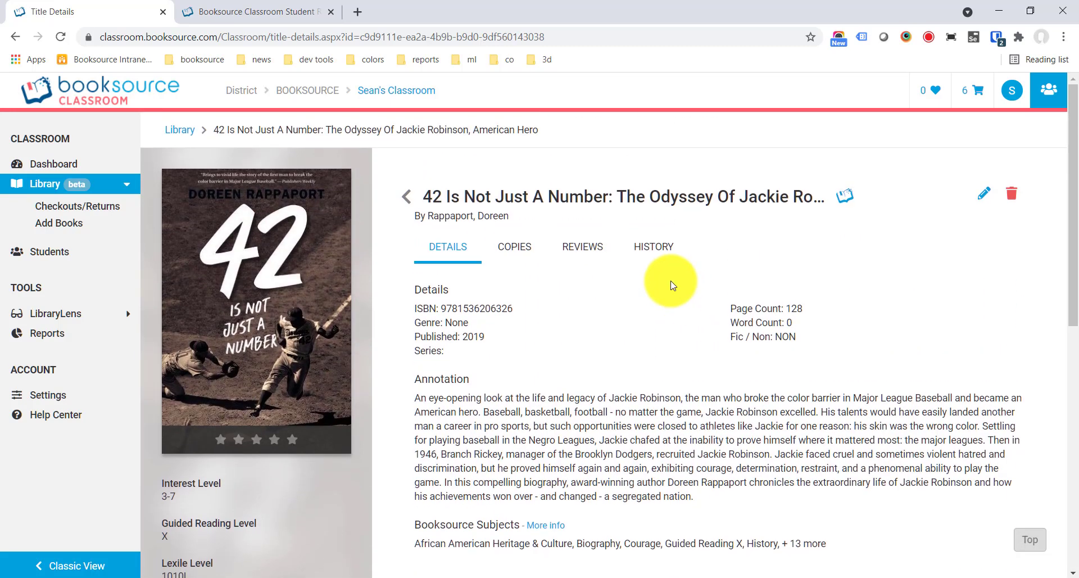
Step: Open 42 Is Not Just A Number for editing, review its book information and leveling fields, and cancel without saving
click(986, 197)
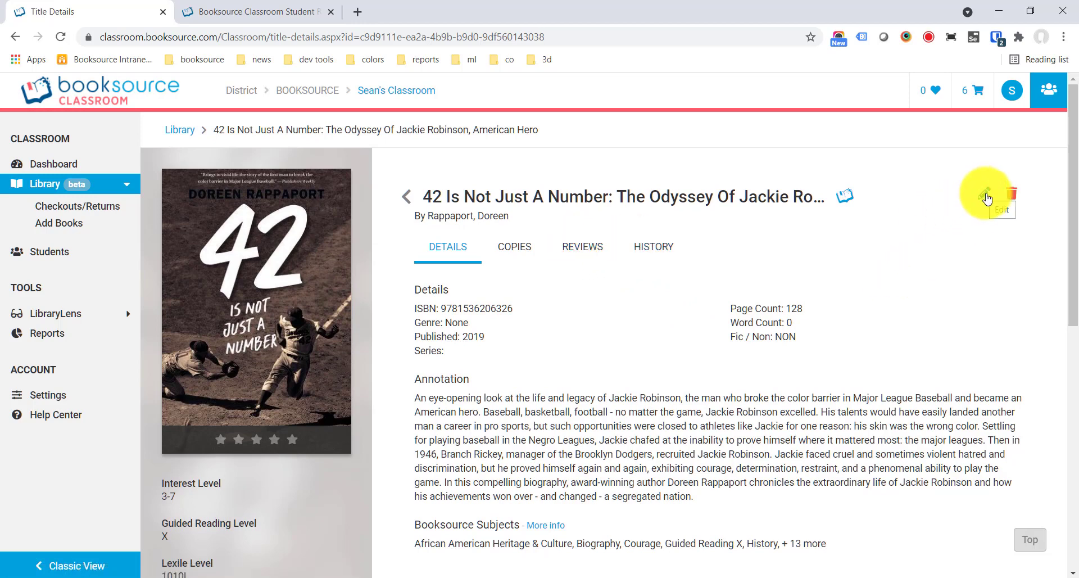
click(987, 198)
scroll(832, 198, down, 5)
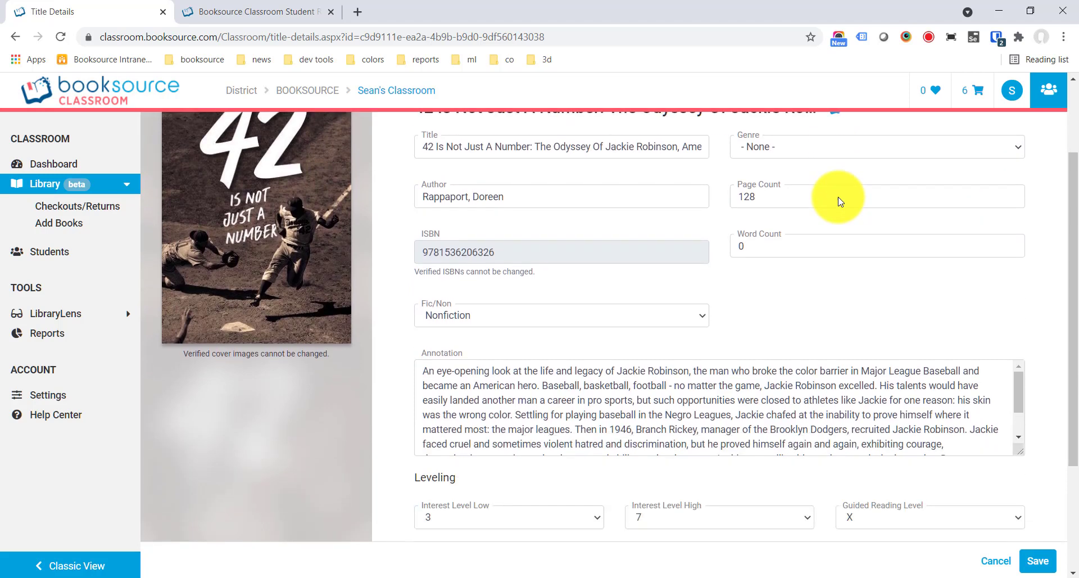
scroll(802, 250, up, 4)
scroll(801, 252, up, 1)
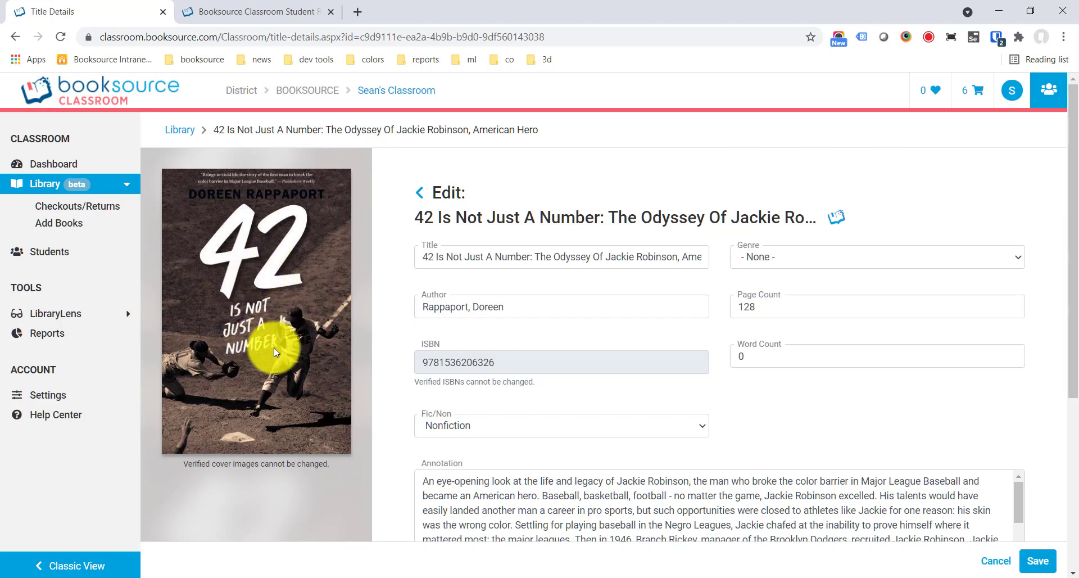
scroll(274, 348, down, 4)
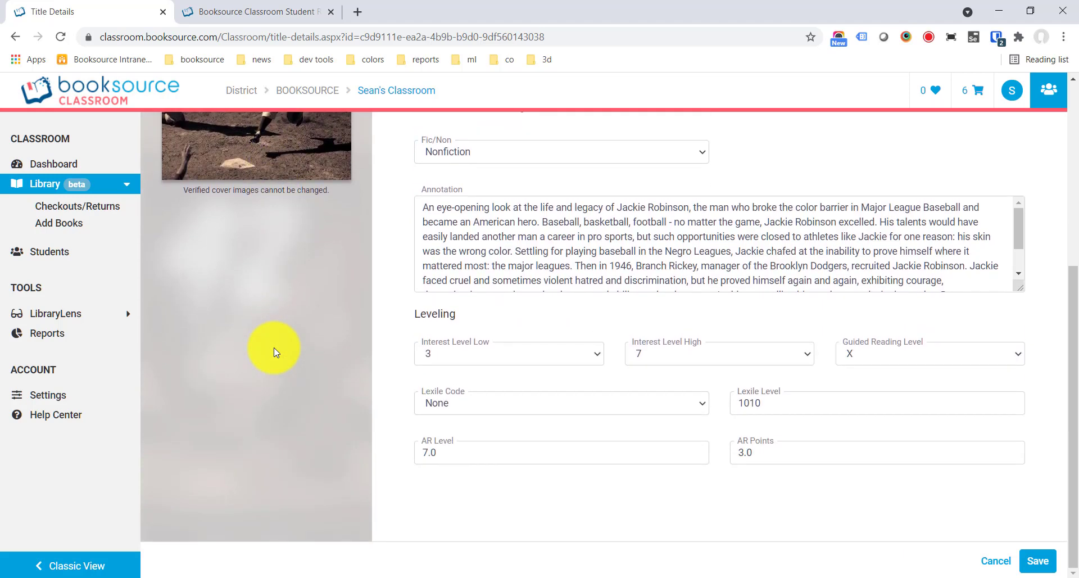
scroll(275, 351, up, 4)
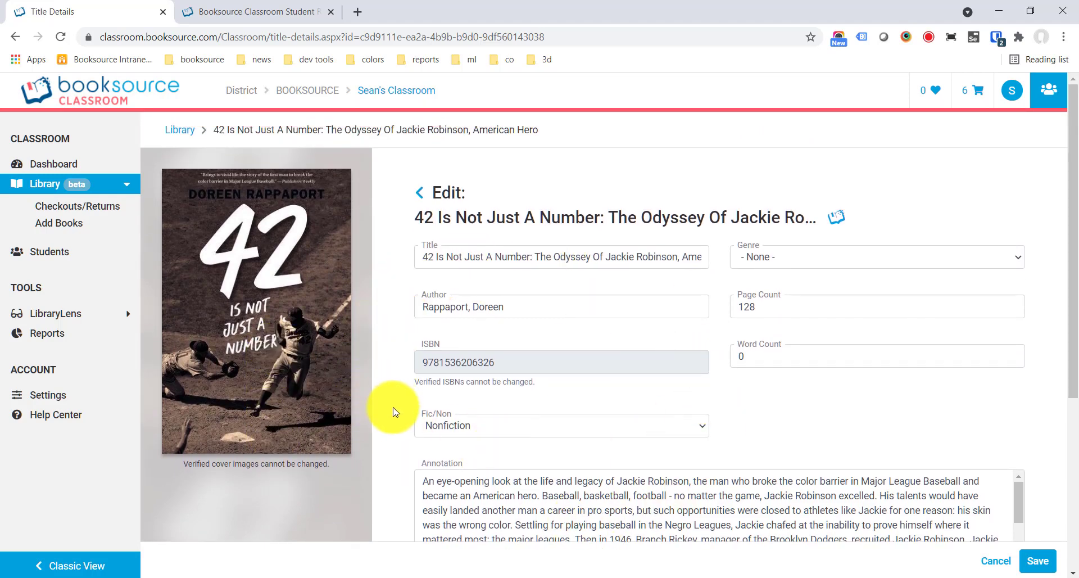
scroll(394, 412, down, 5)
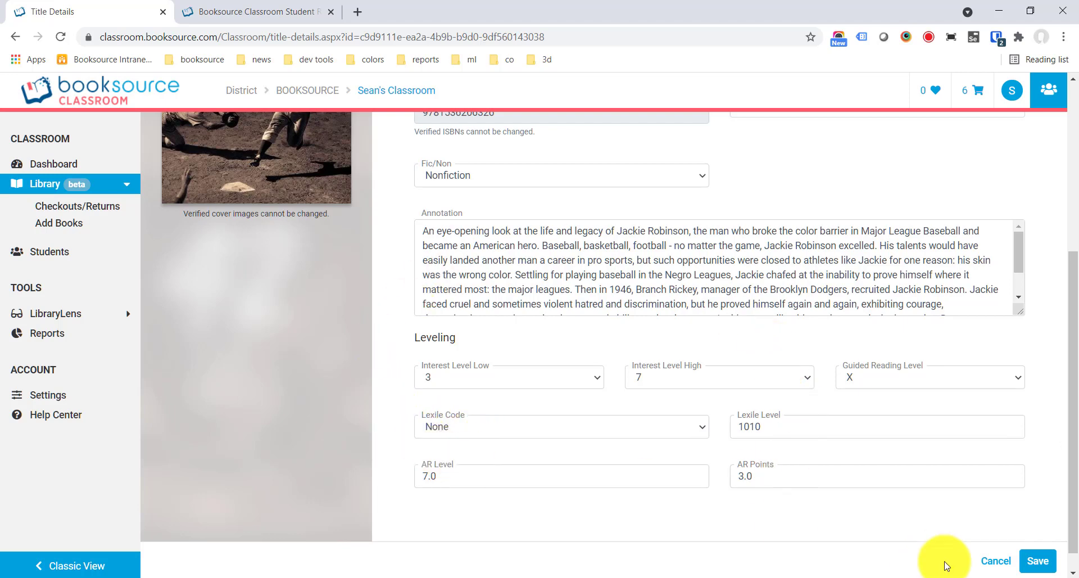
click(998, 562)
scroll(815, 292, up, 2)
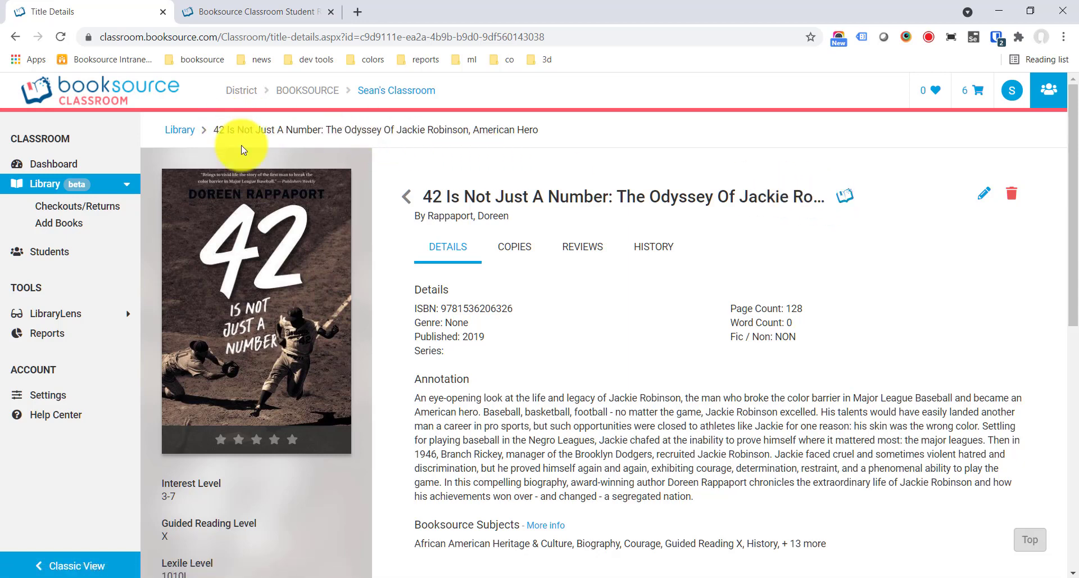
Step: Return to the full library and search it for the keyword "citizen"
click(190, 131)
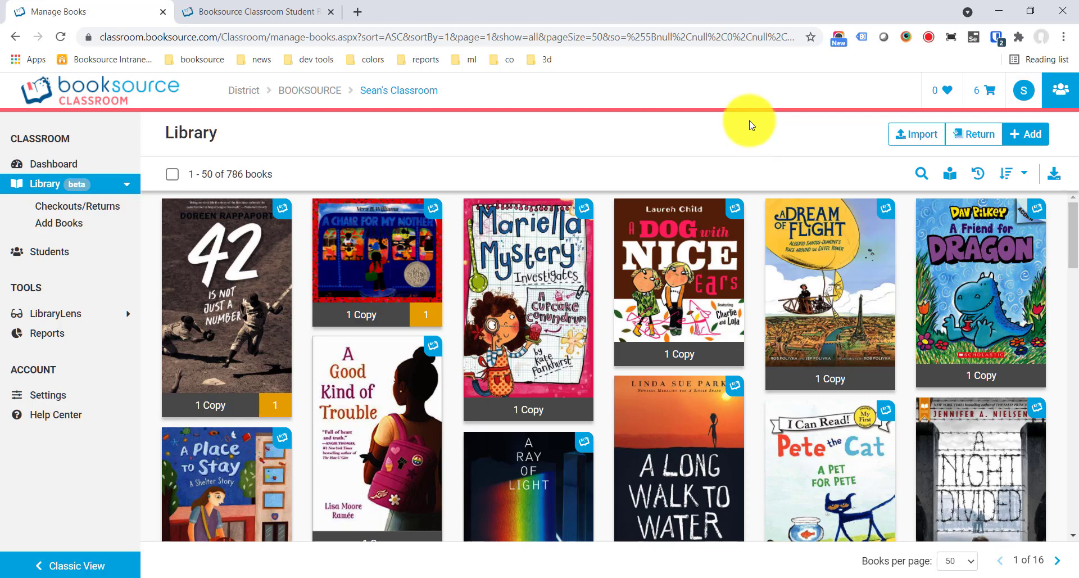
click(922, 177)
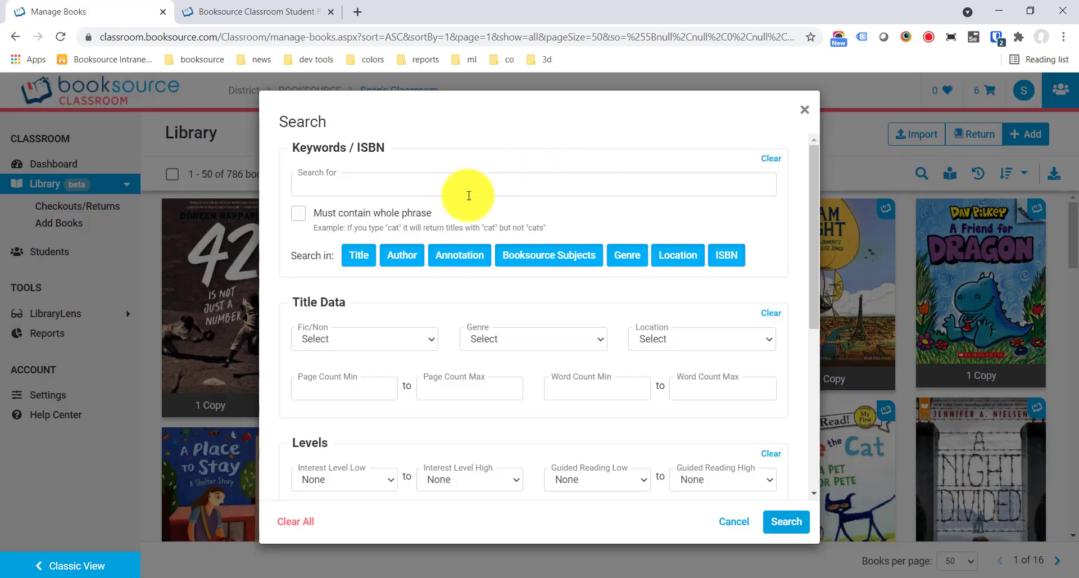
mouse_move(810, 222)
mouse_down()
mouse_move(802, 368)
mouse_move(797, 222)
mouse_up()
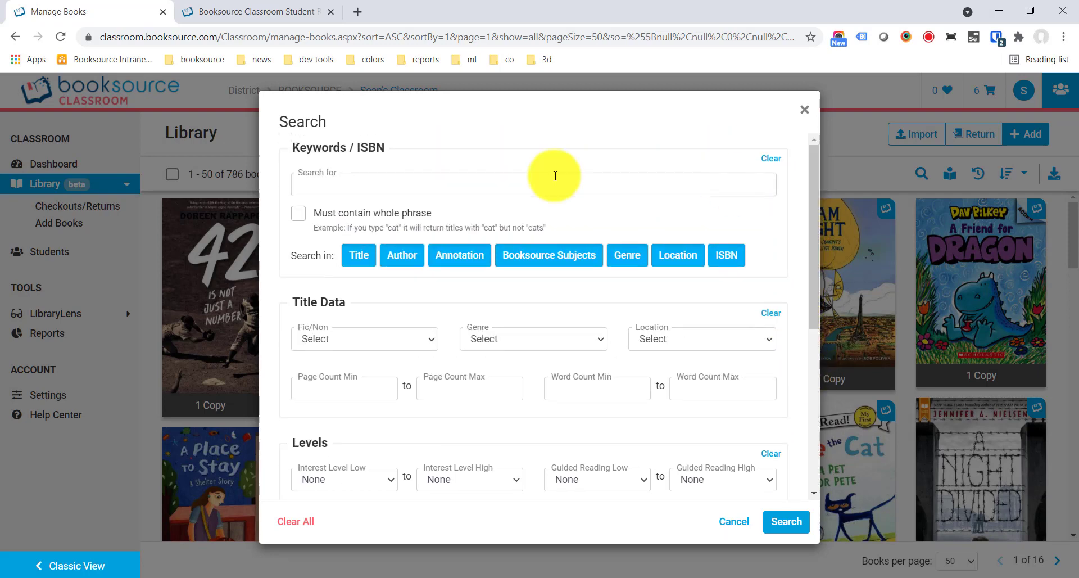
click(398, 182)
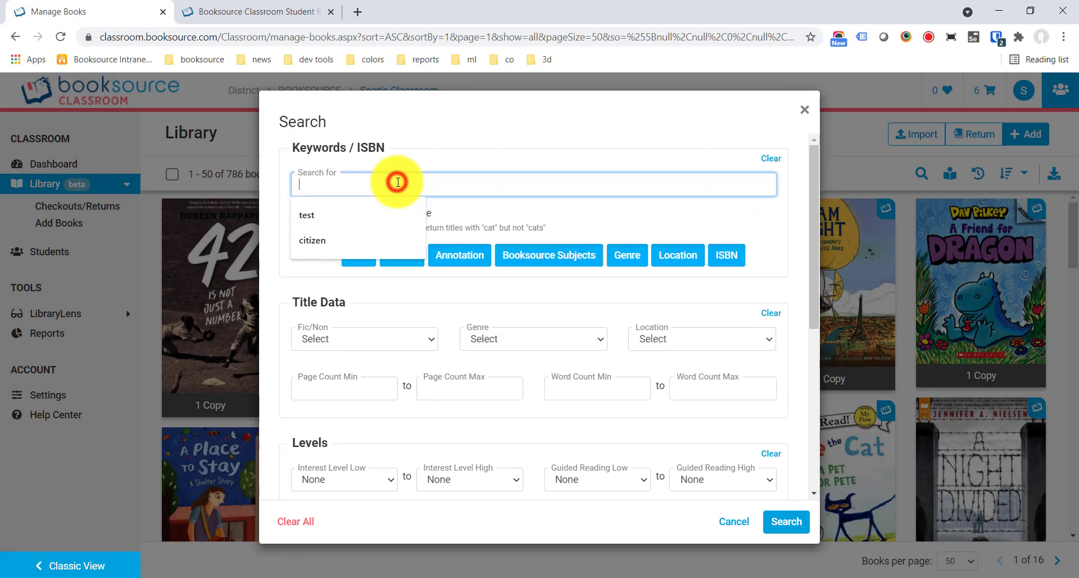
click(379, 240)
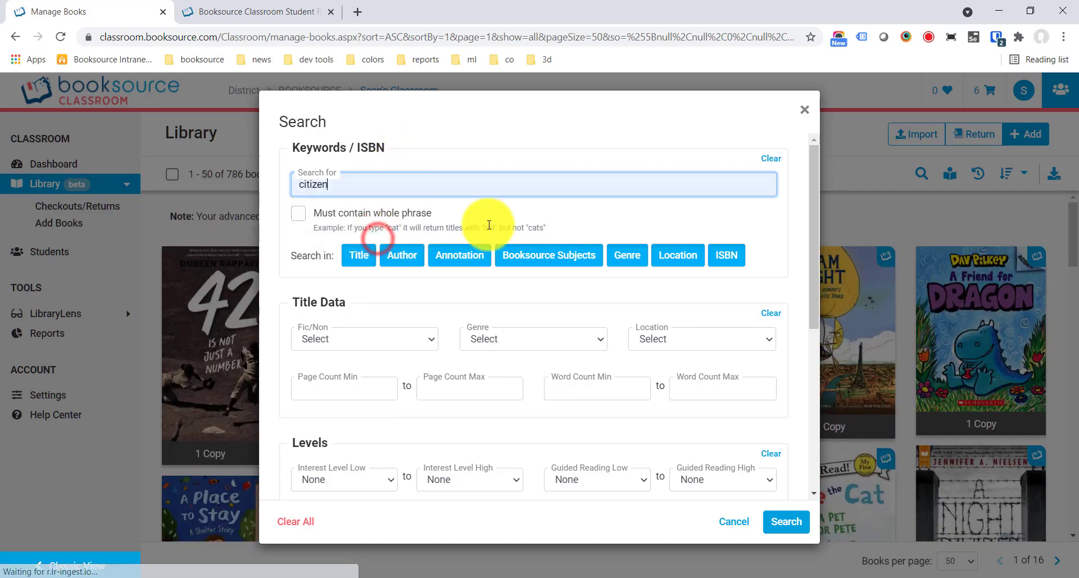
click(786, 521)
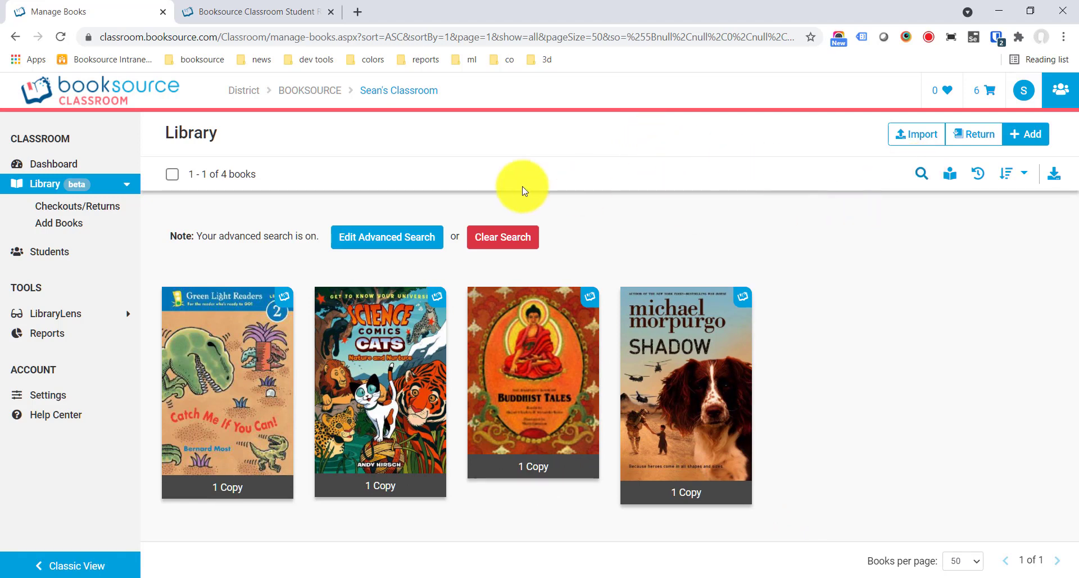
Step: Edit the advanced search to exclude Title and Author from the searched fields, and run it again
click(419, 235)
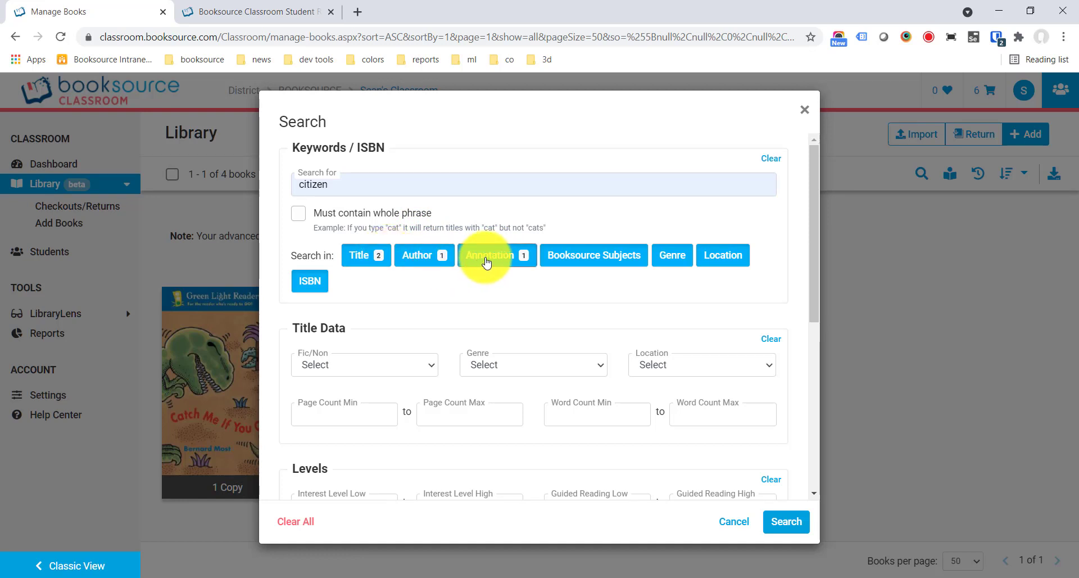
click(375, 253)
click(411, 254)
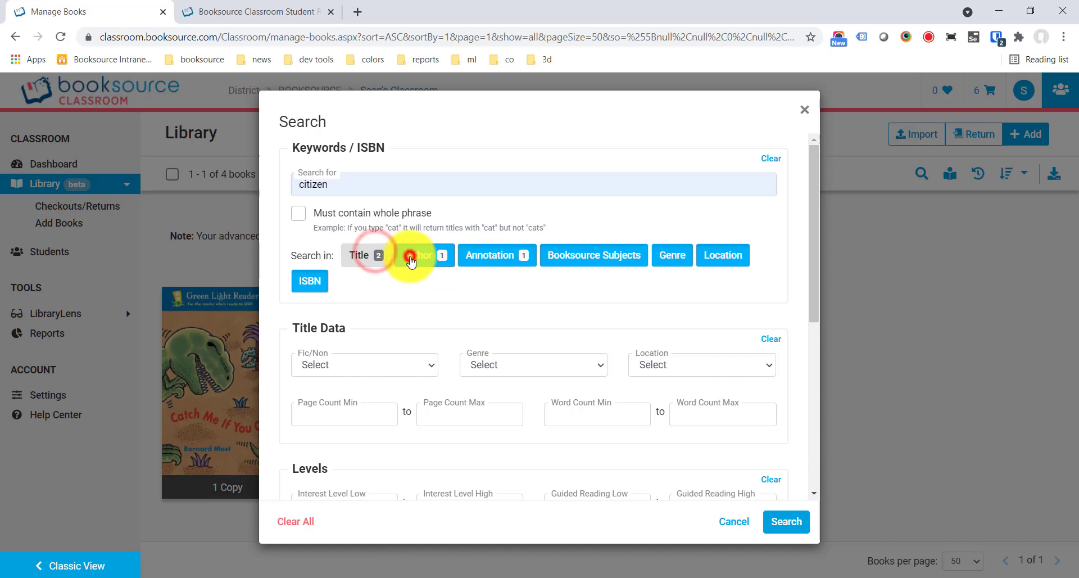
click(786, 523)
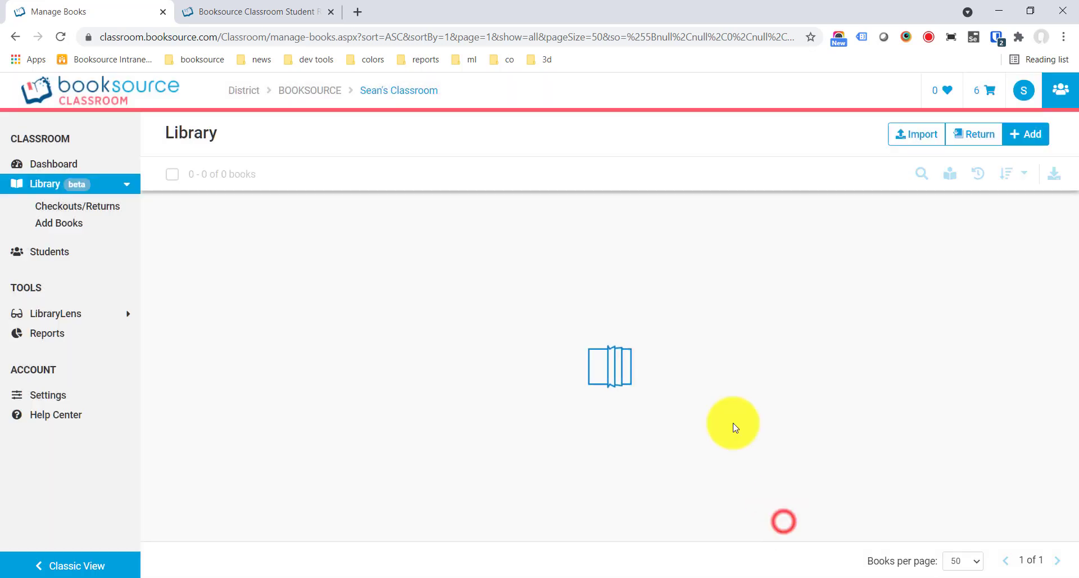
mouse_move(262, 396)
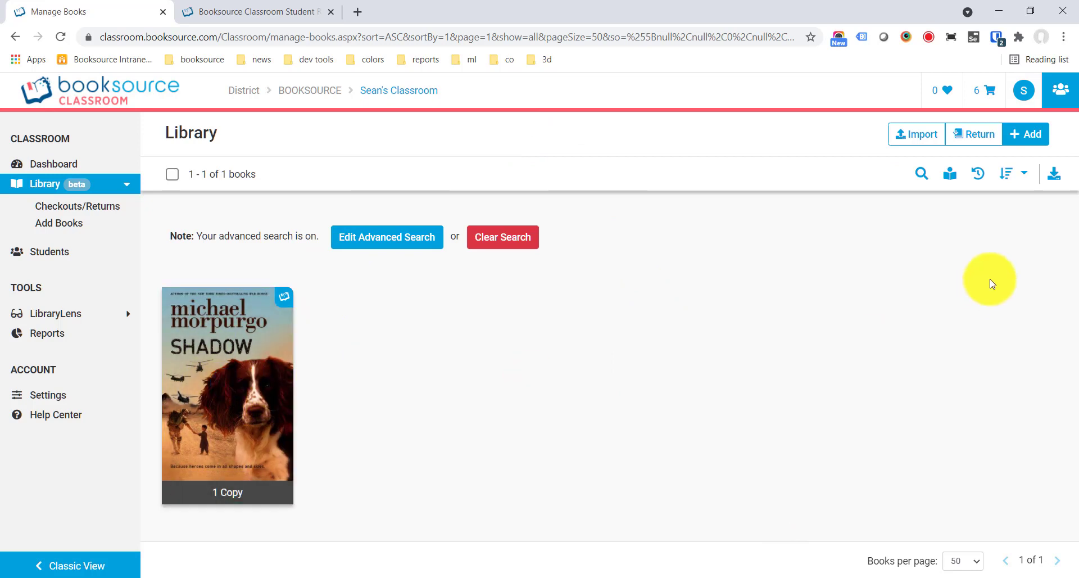
Step: Review the advanced search's title data, level and missing-data filters, mark Author as missing, and close the form without searching
click(434, 232)
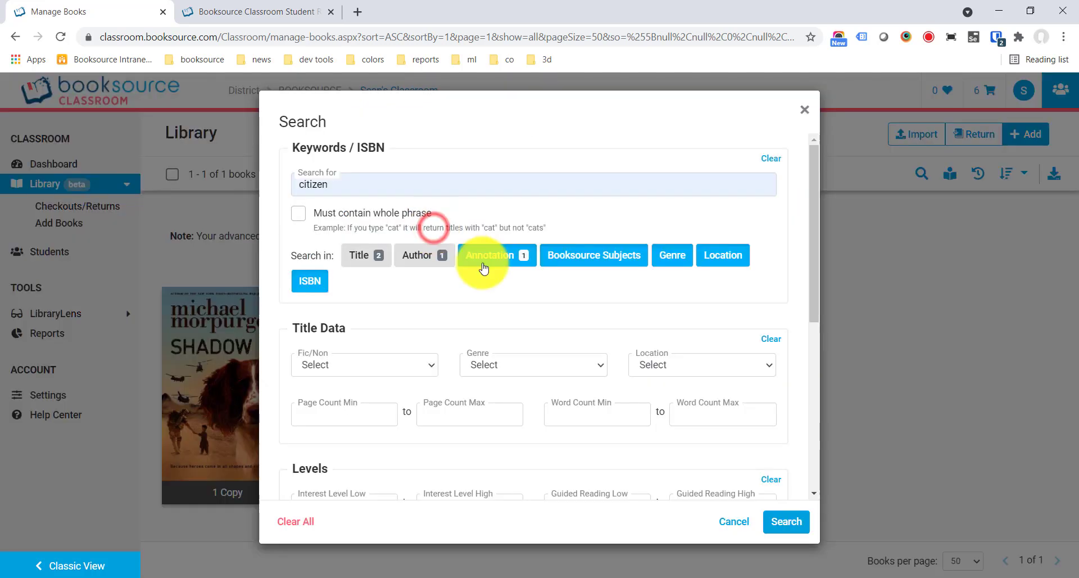
scroll(535, 294, down, 3)
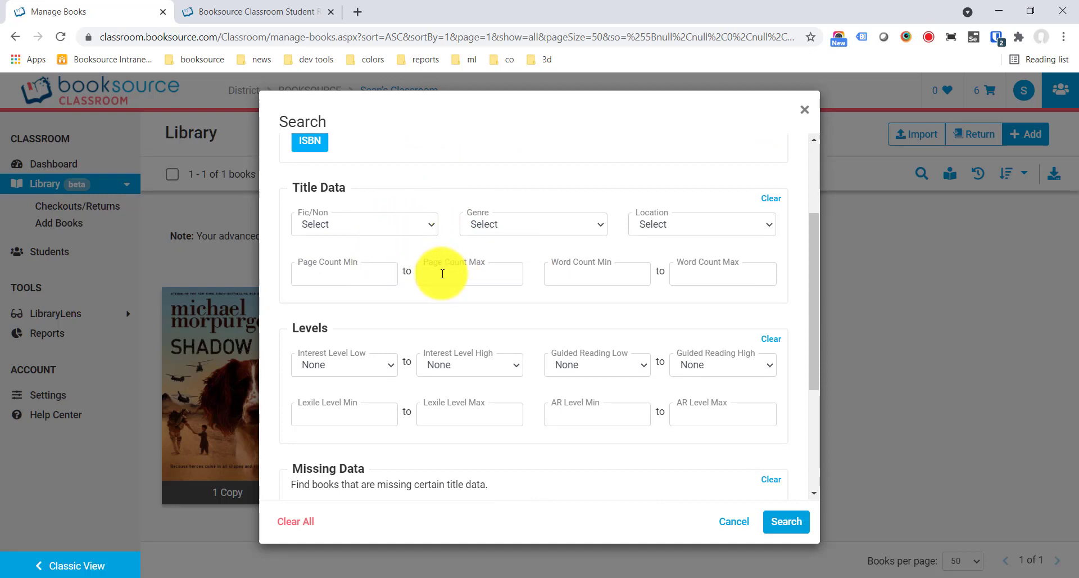
scroll(618, 309, down, 3)
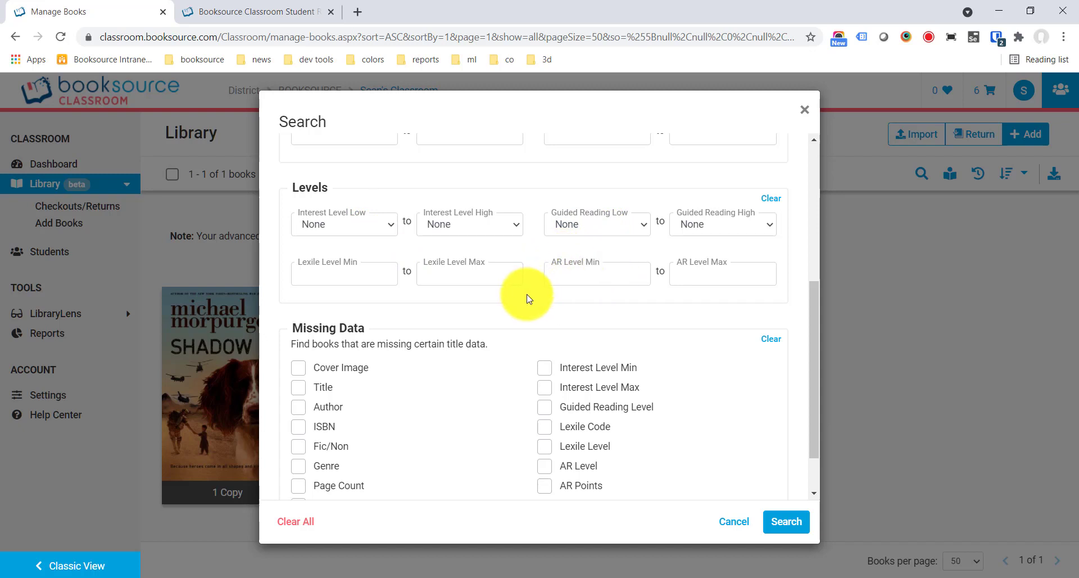
scroll(527, 291, down, 2)
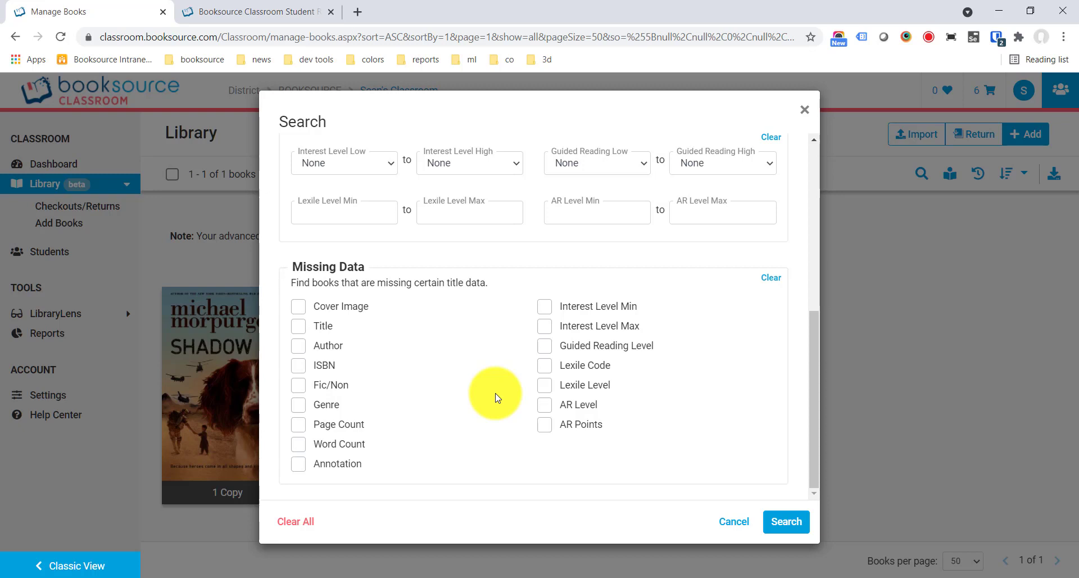
click(298, 346)
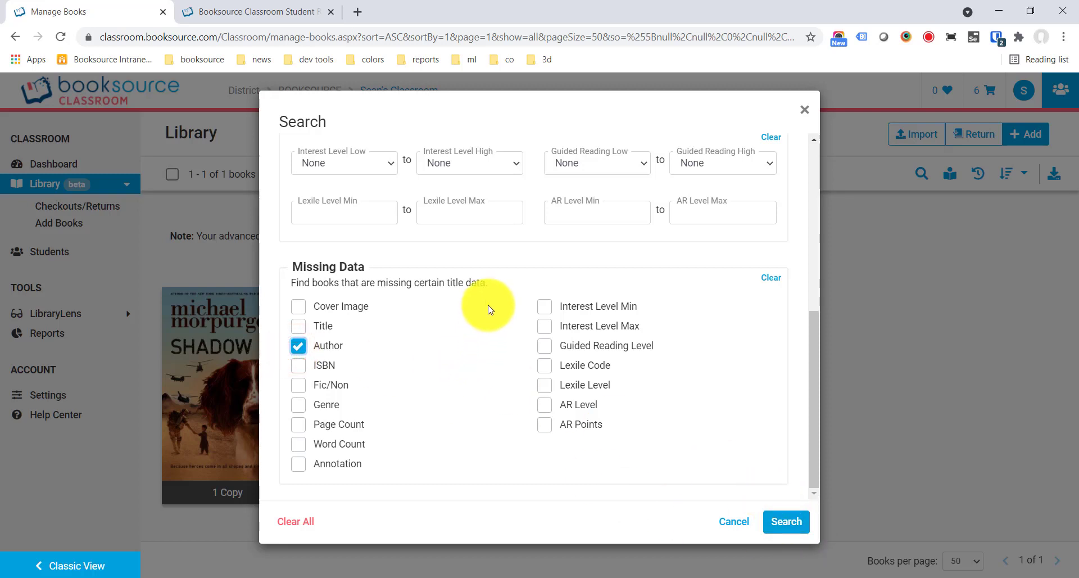
click(806, 110)
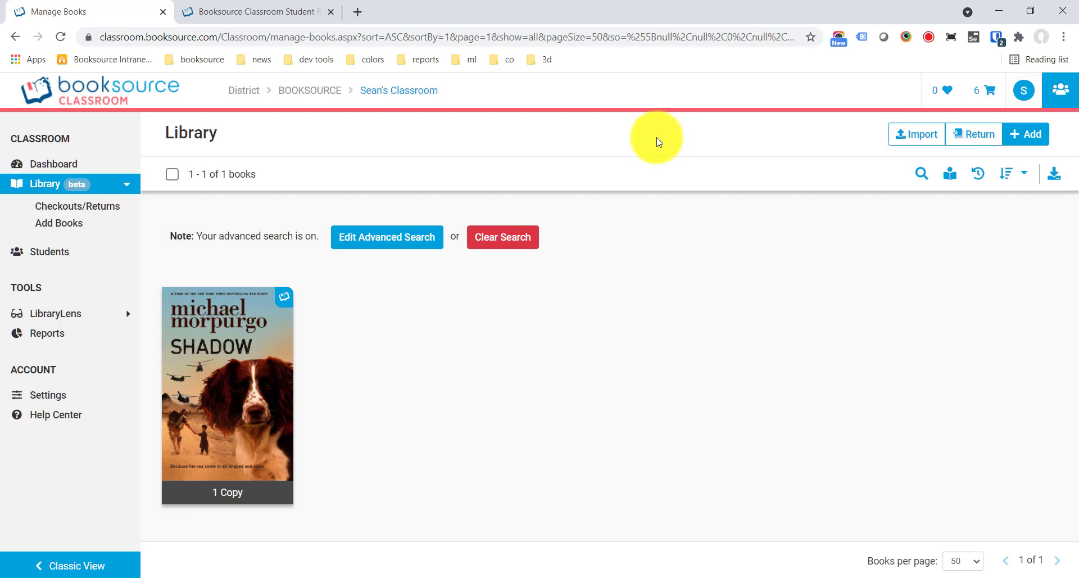
Step: Open the book import options and review the invoice import page, including its account number examples and lookup
click(914, 139)
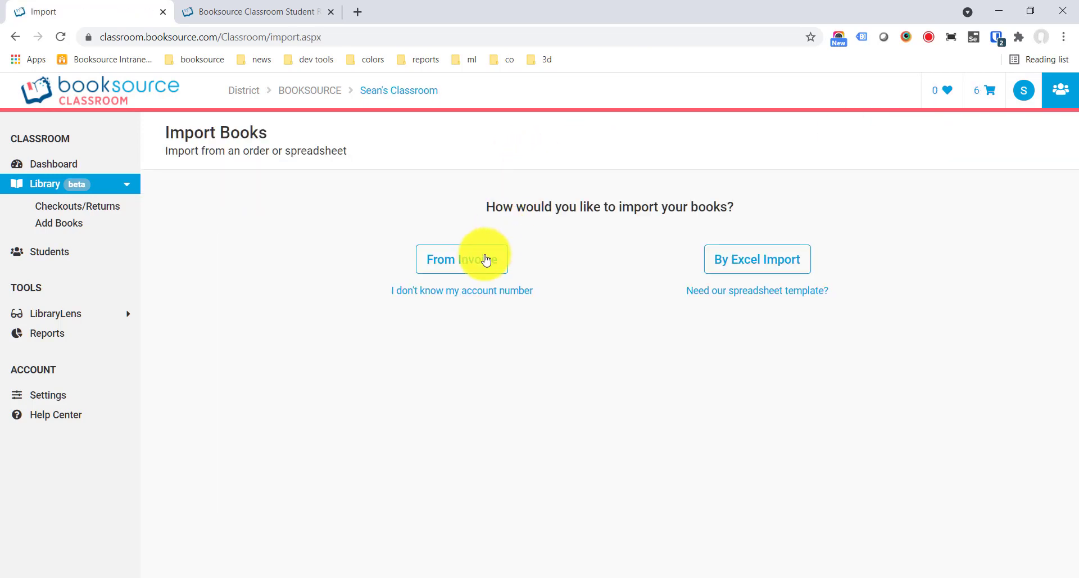
click(483, 262)
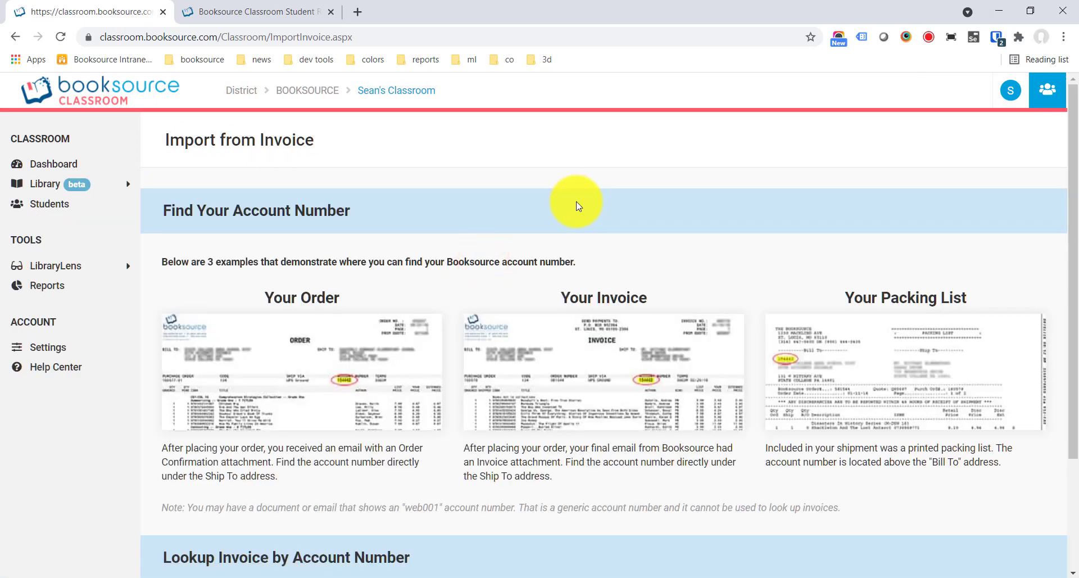
scroll(578, 207, down, 3)
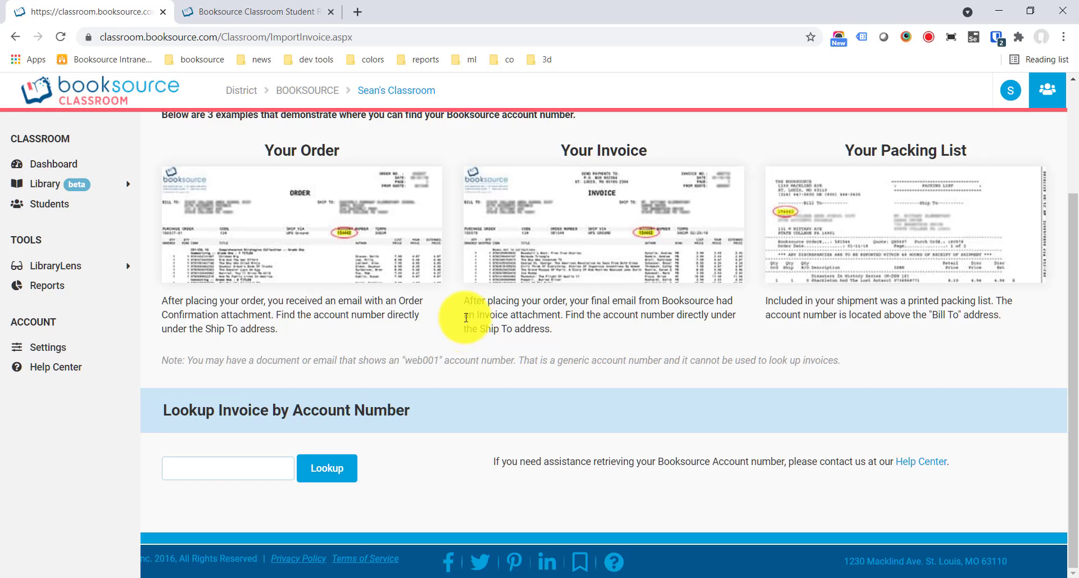
scroll(434, 181, up, 3)
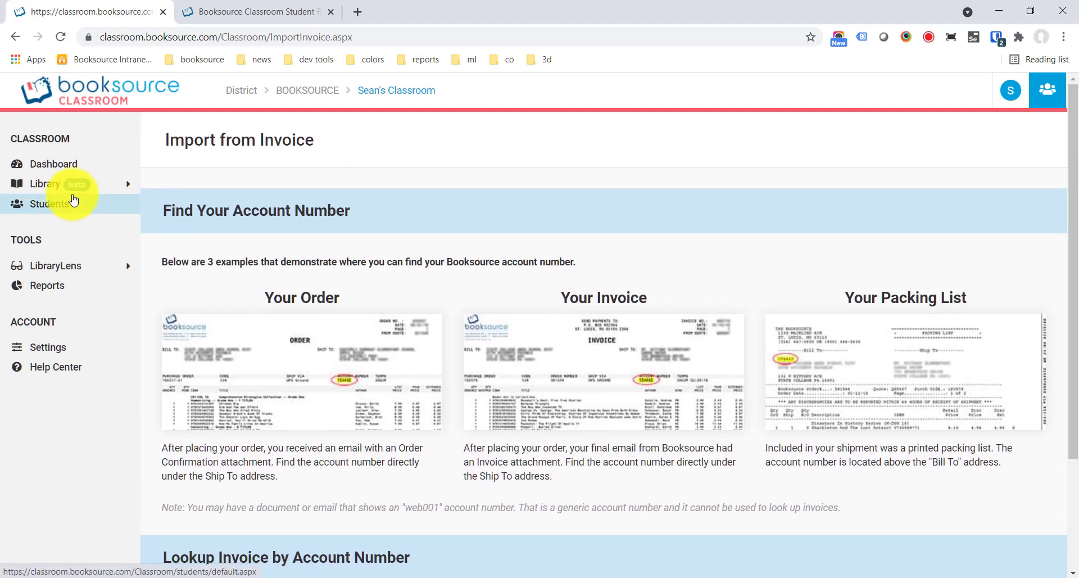
Step: Return to the library, open Add Books, and go through its introductory tips on ISBN entry, camera scanning and default location
click(77, 192)
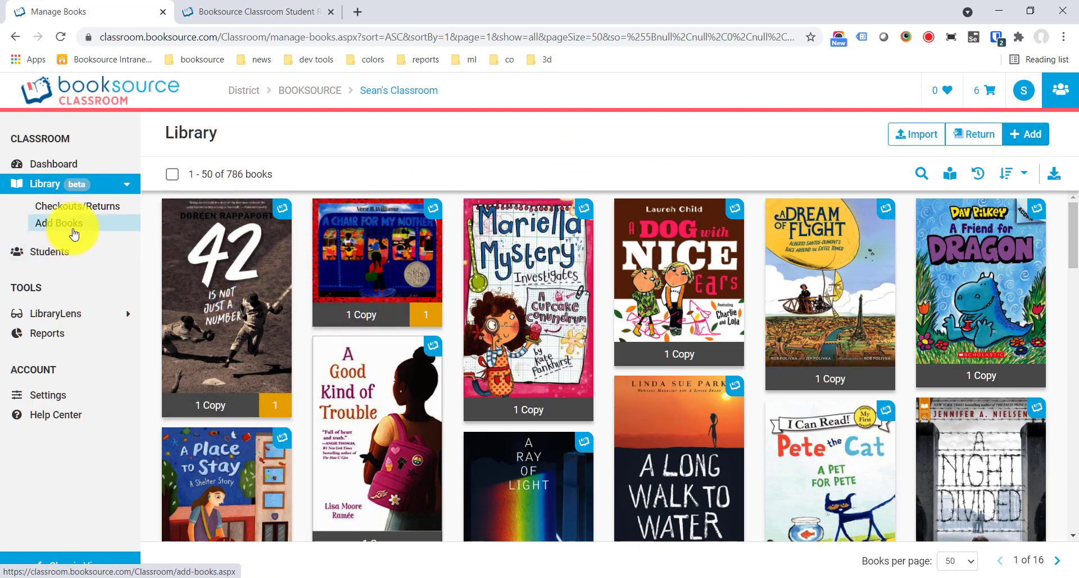
click(1025, 141)
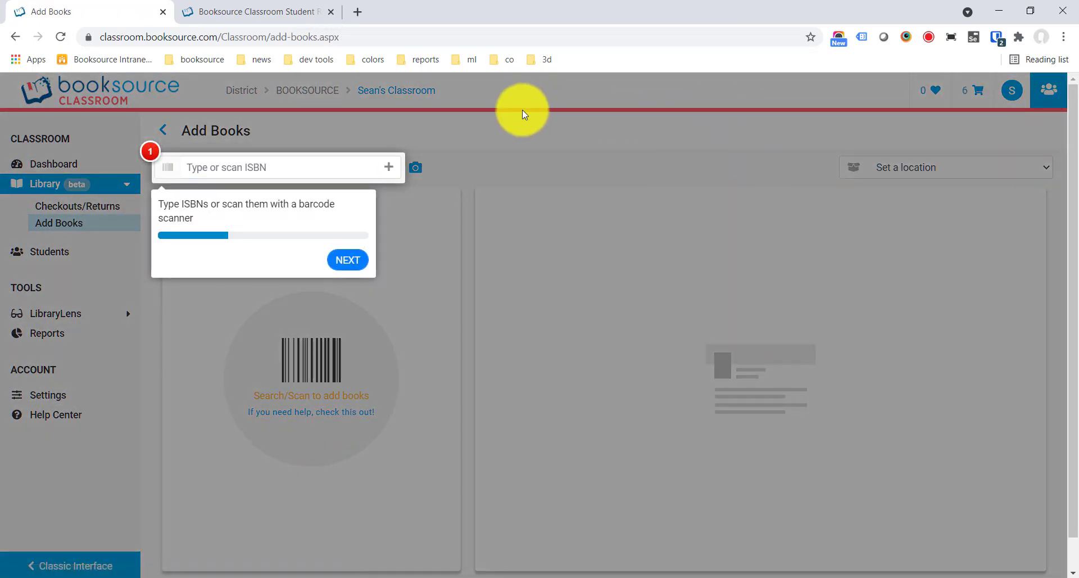
click(352, 261)
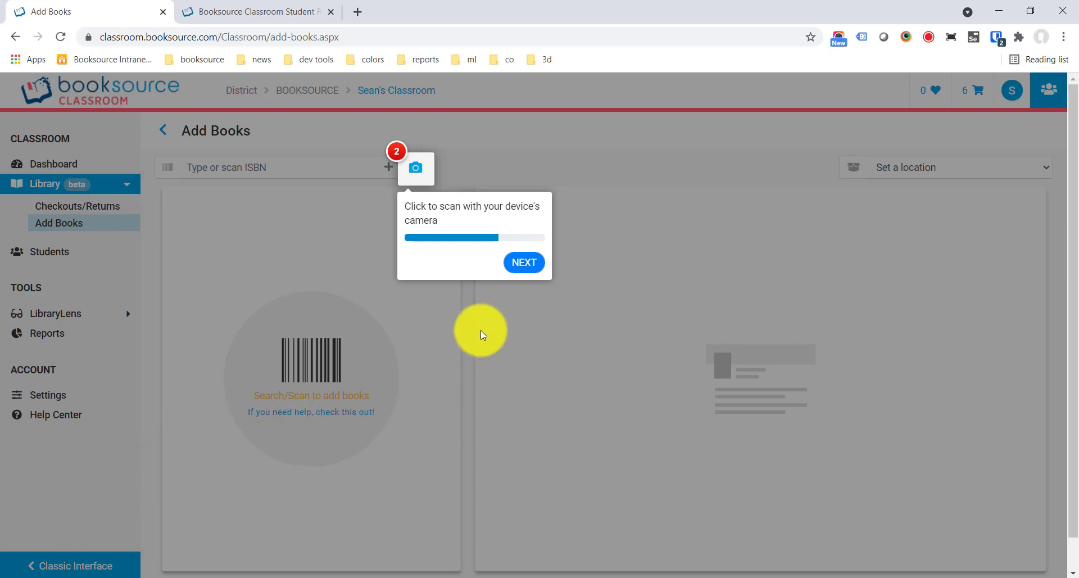
click(519, 264)
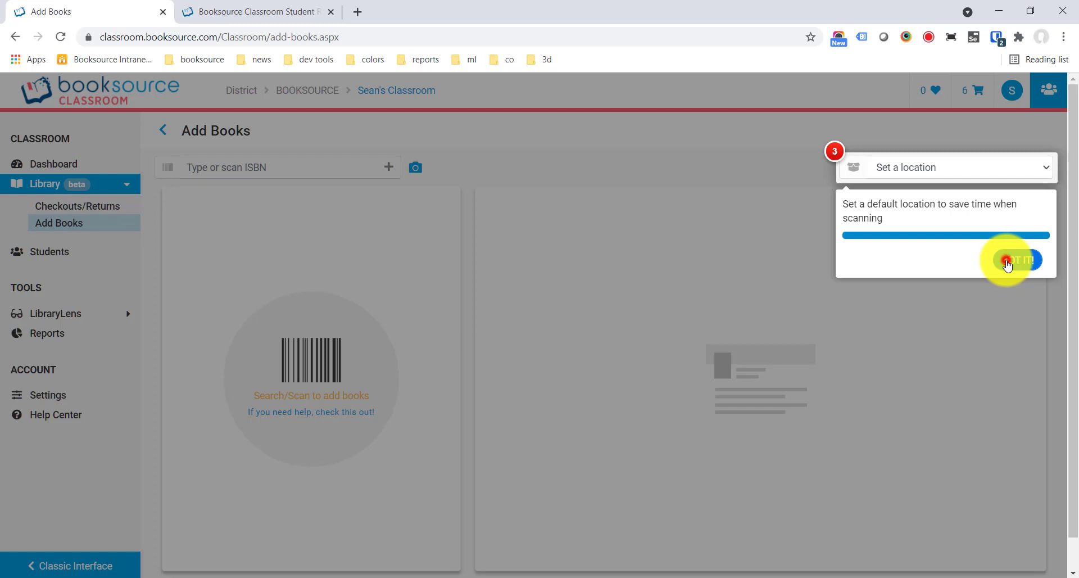
click(1007, 262)
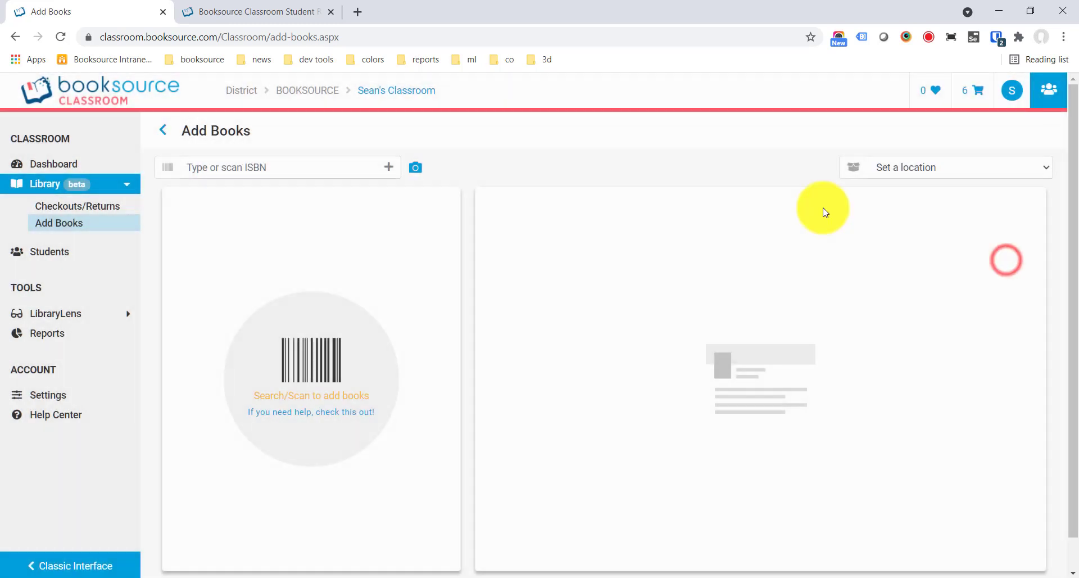
click(314, 165)
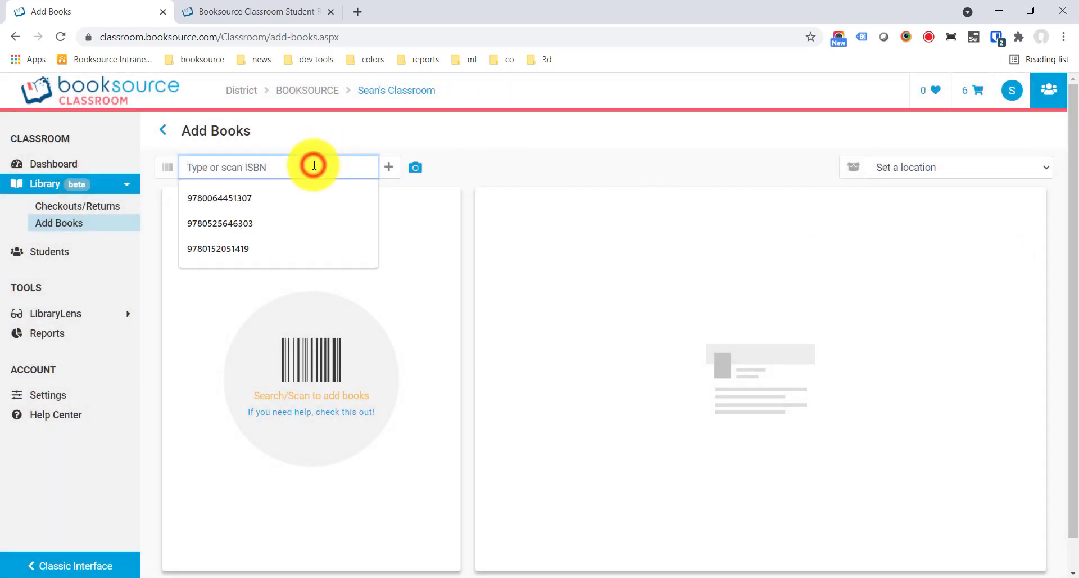
click(296, 206)
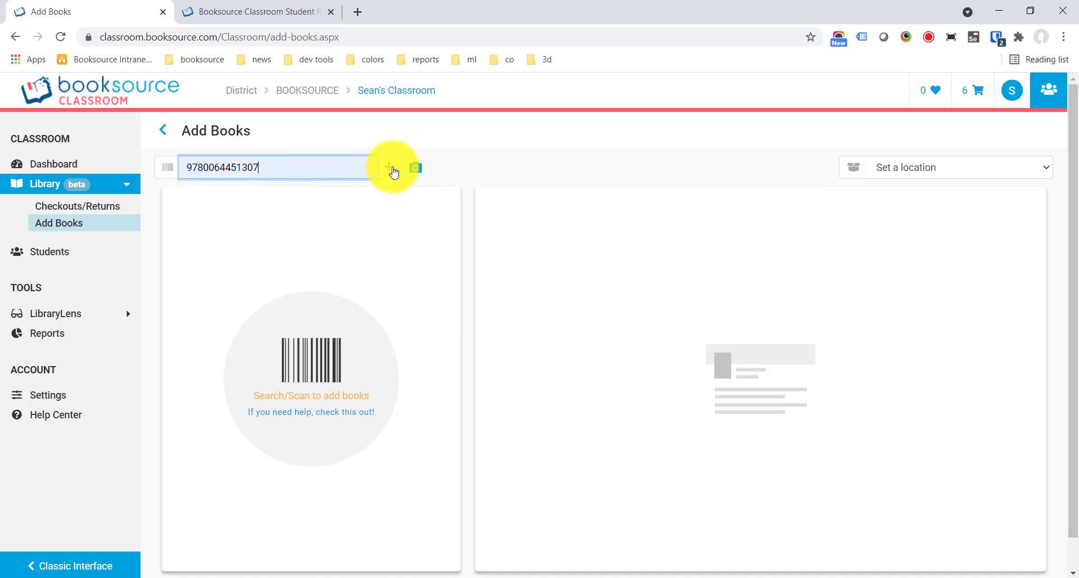
click(393, 169)
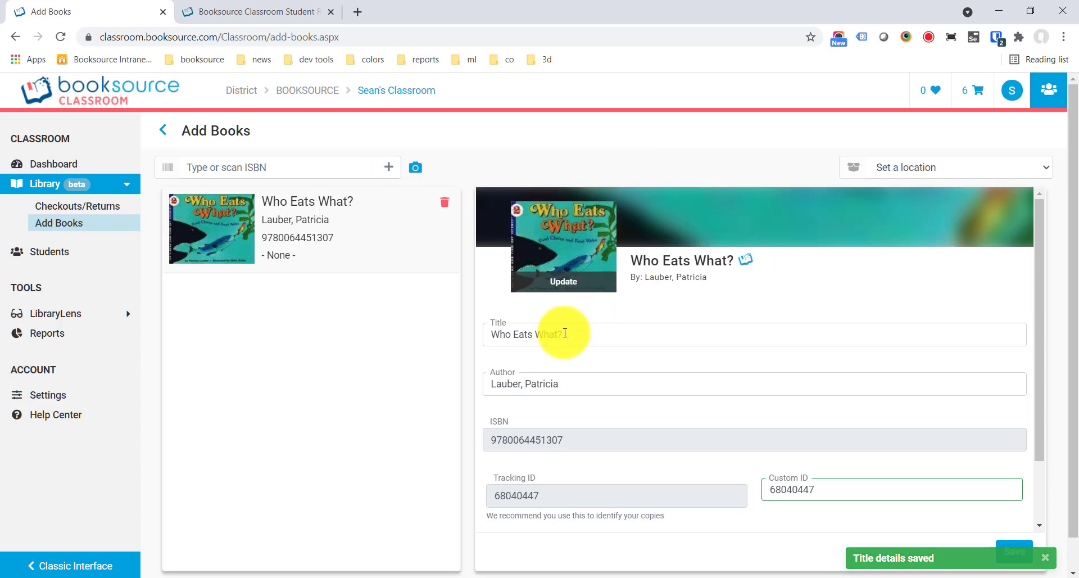
scroll(557, 310, down, 2)
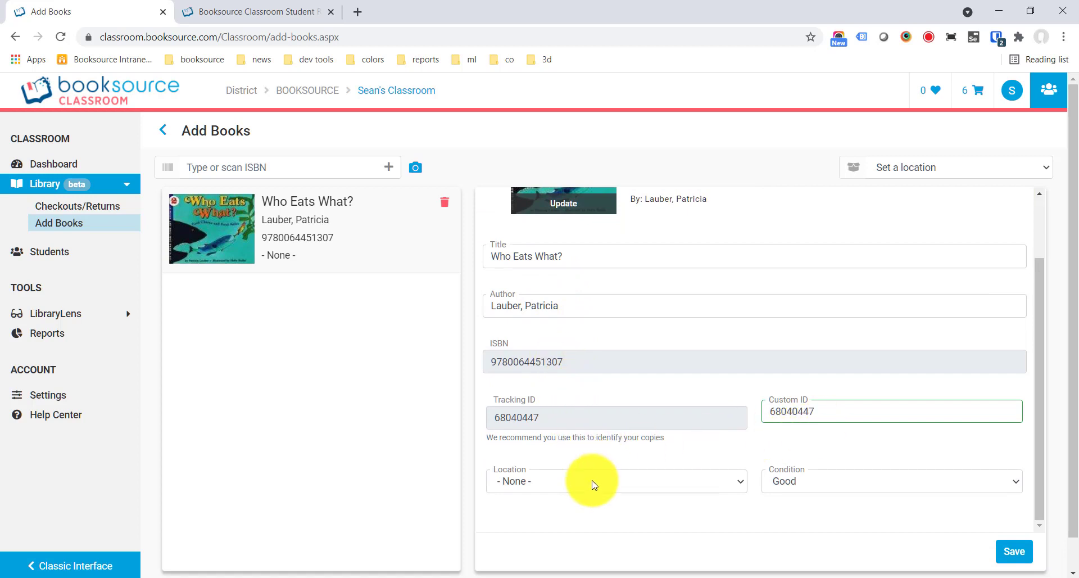
click(758, 445)
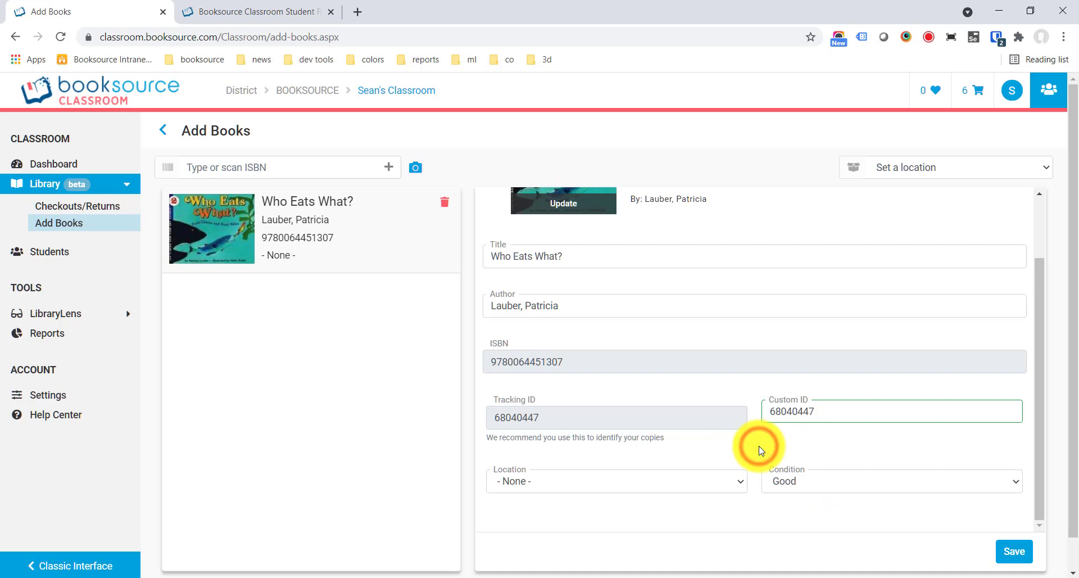
scroll(742, 416, up, 2)
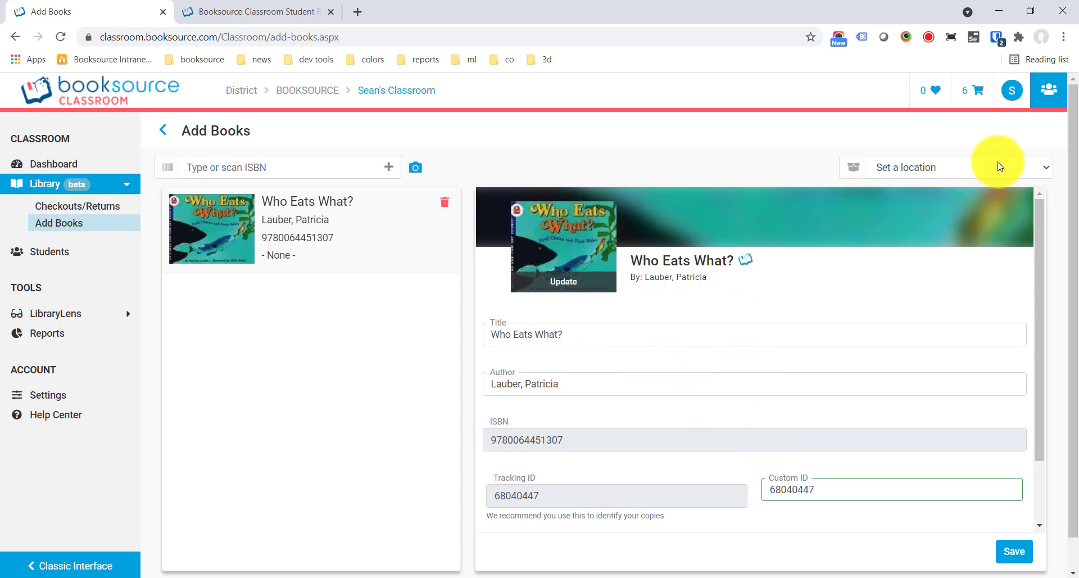
Step: Set the default location to ES 3 and add a book without an ISBN, titled Example Title with author Example Author
click(950, 162)
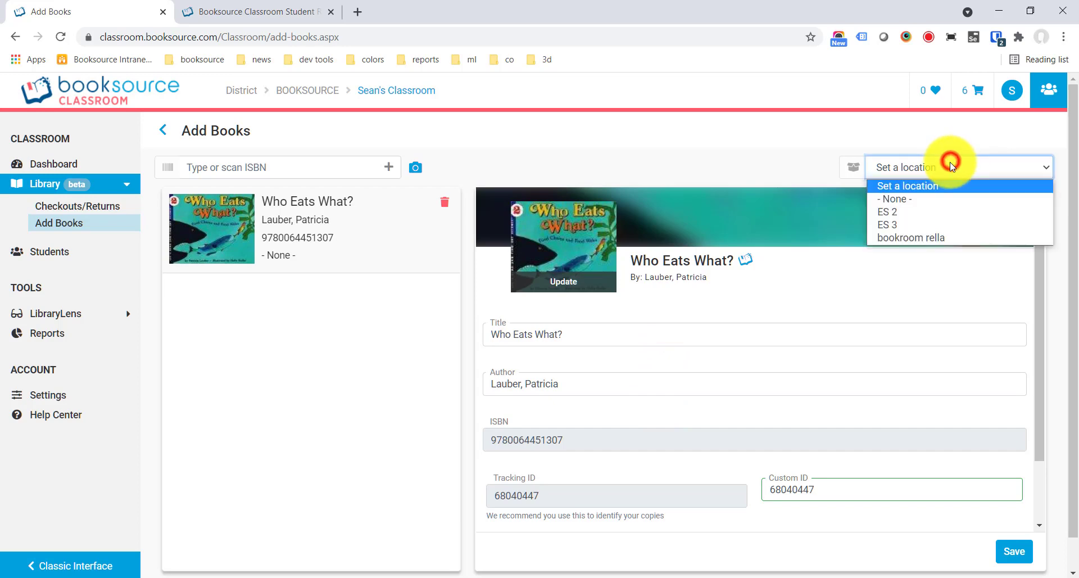
click(925, 224)
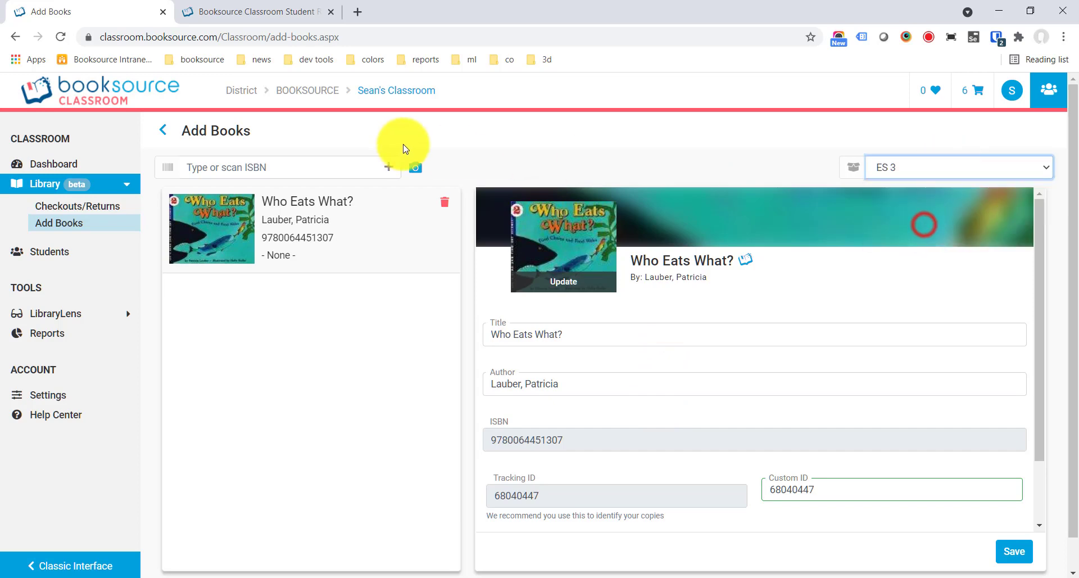
click(389, 169)
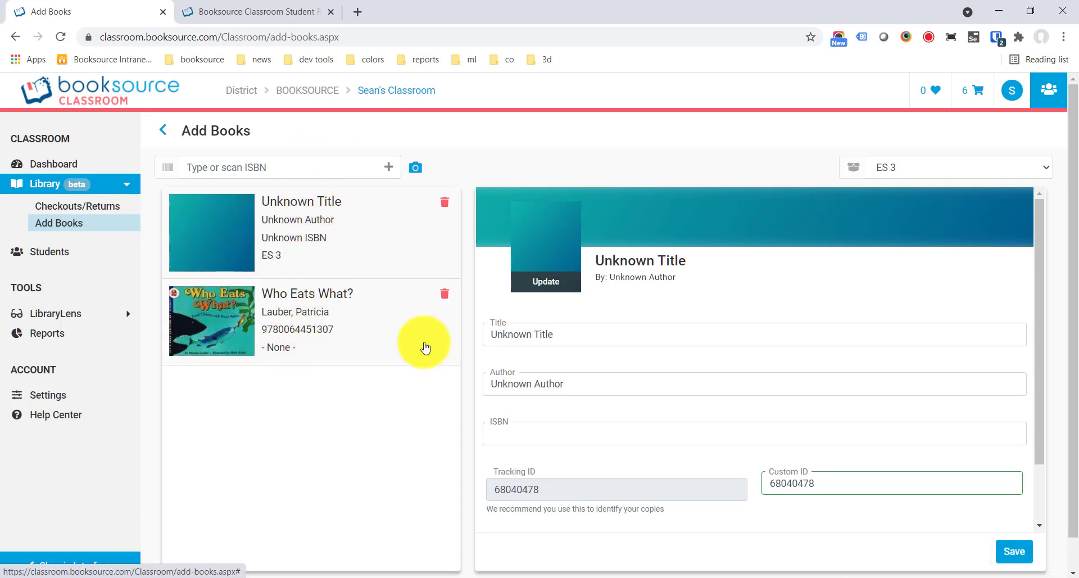
drag(582, 336, 494, 333)
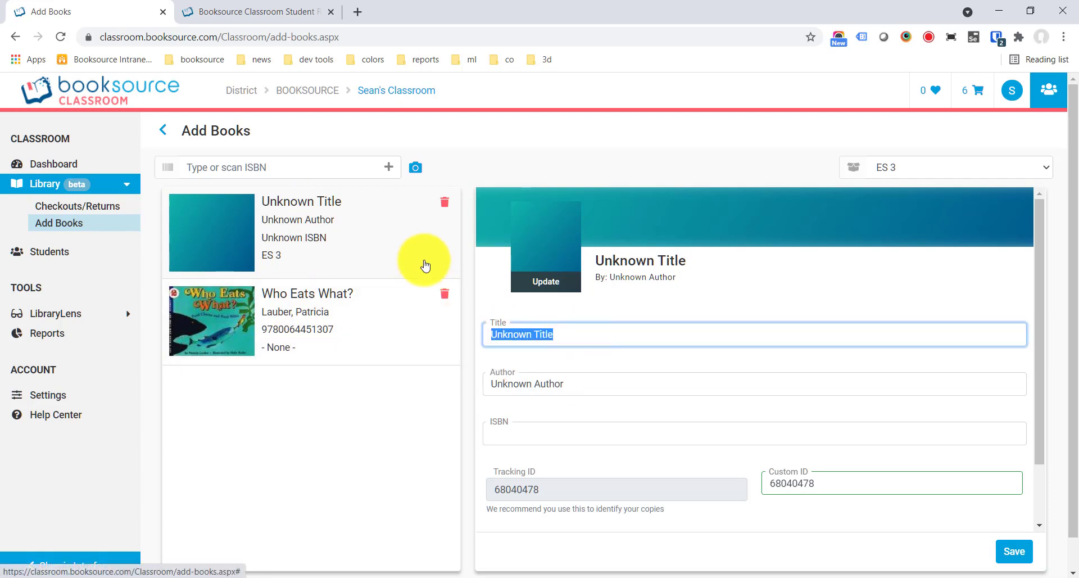
text(Example)
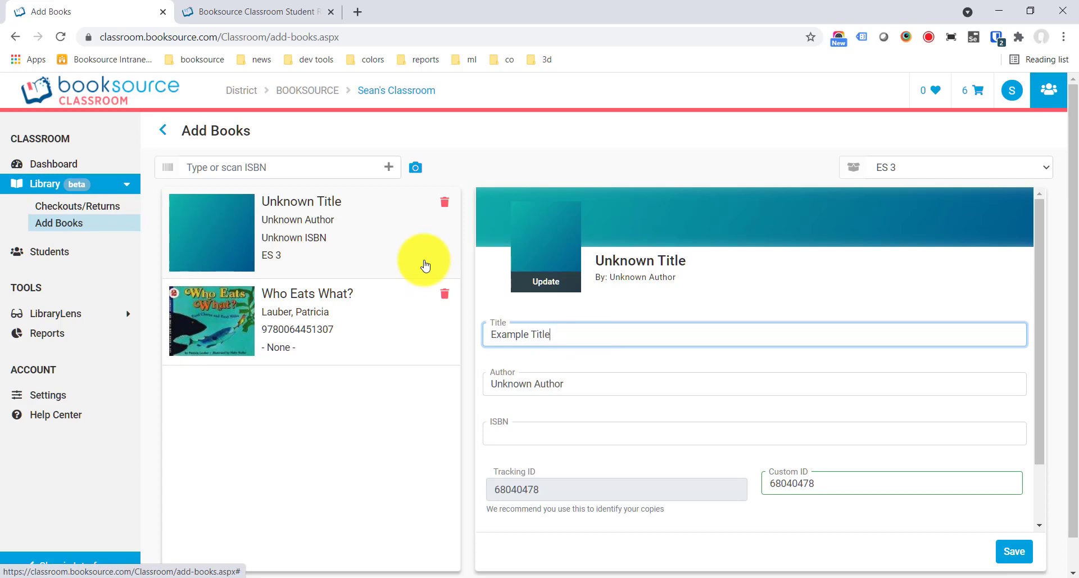
key(Tab)
text(E)
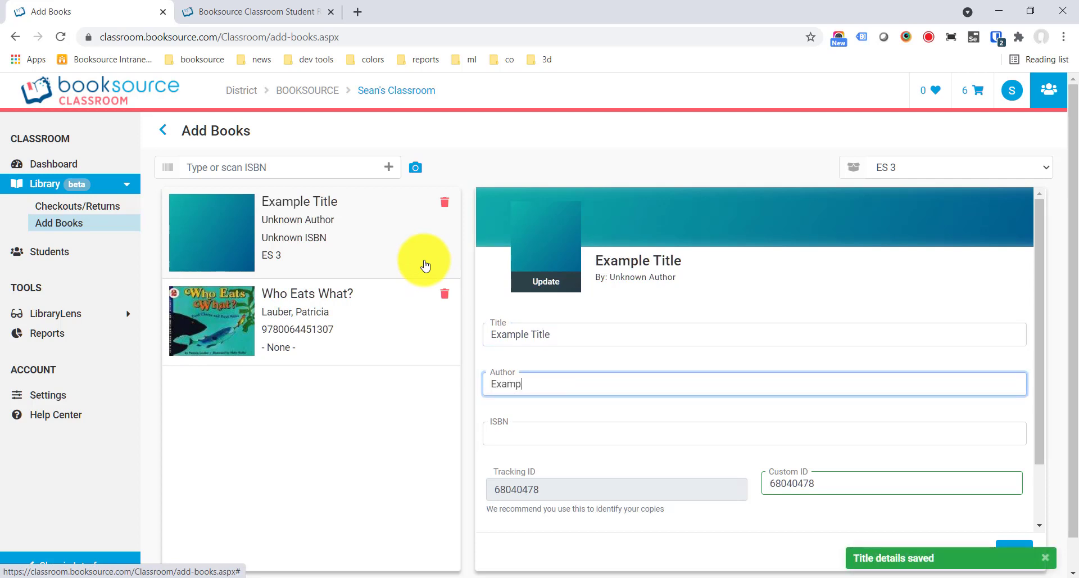
key(Tab)
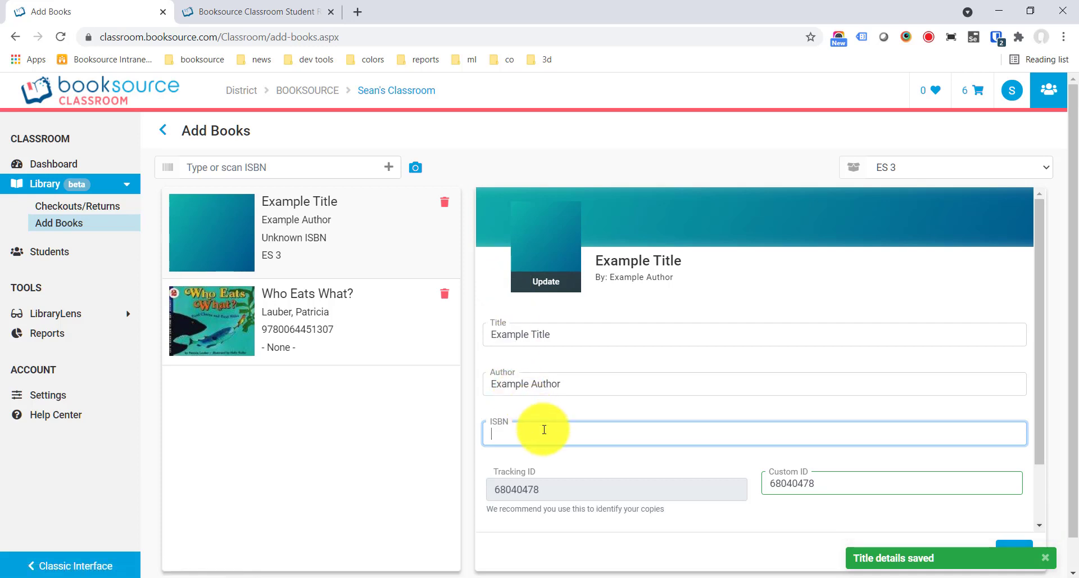
scroll(557, 417, down, 2)
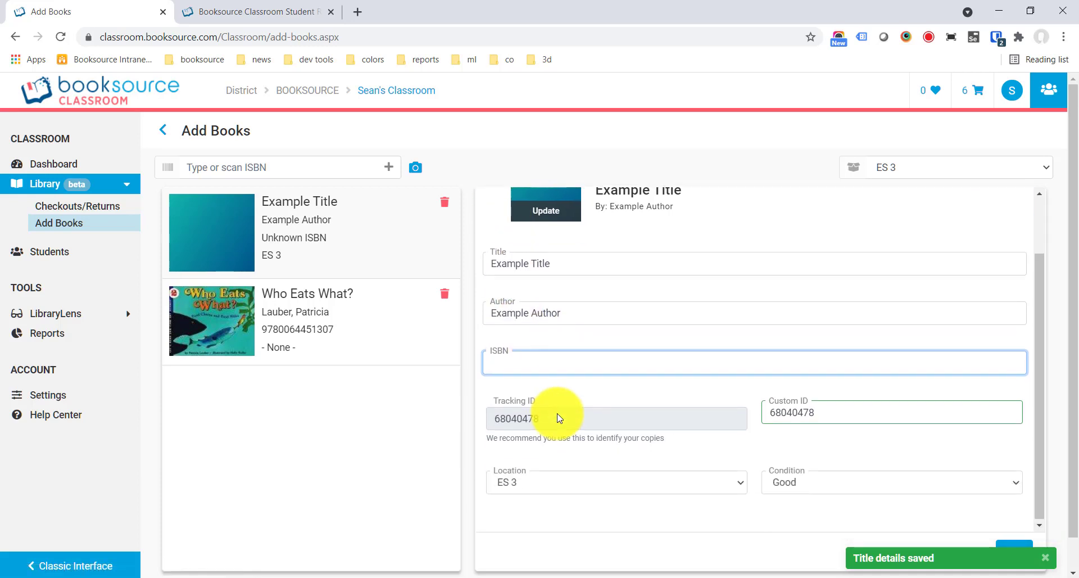
scroll(558, 410, up, 2)
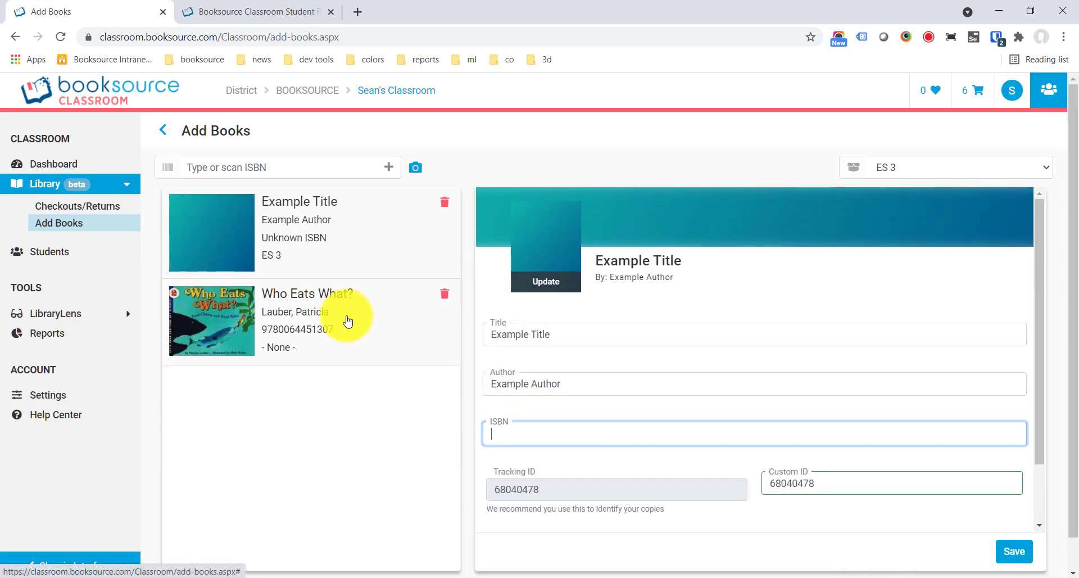
Step: Add another book without an ISBN, titled Example Book 2 with author Example Author 2
click(389, 167)
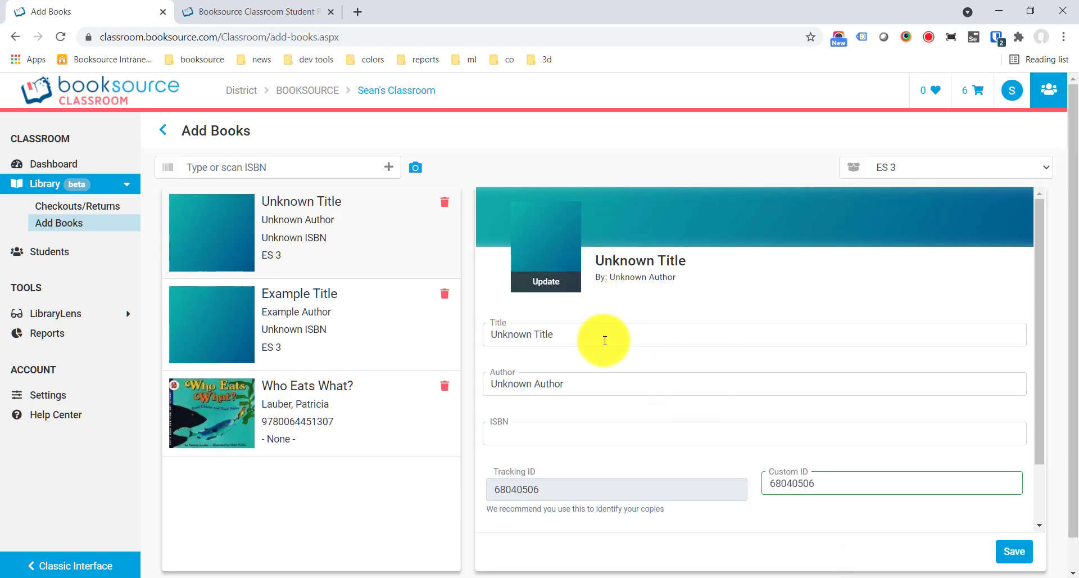
drag(616, 335, 493, 332)
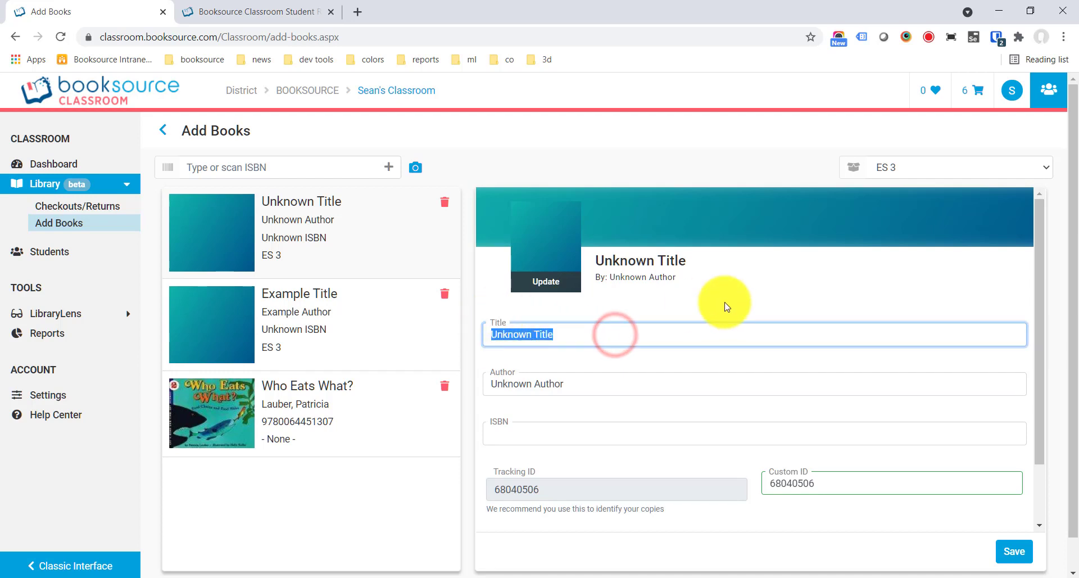
text(Exampl)
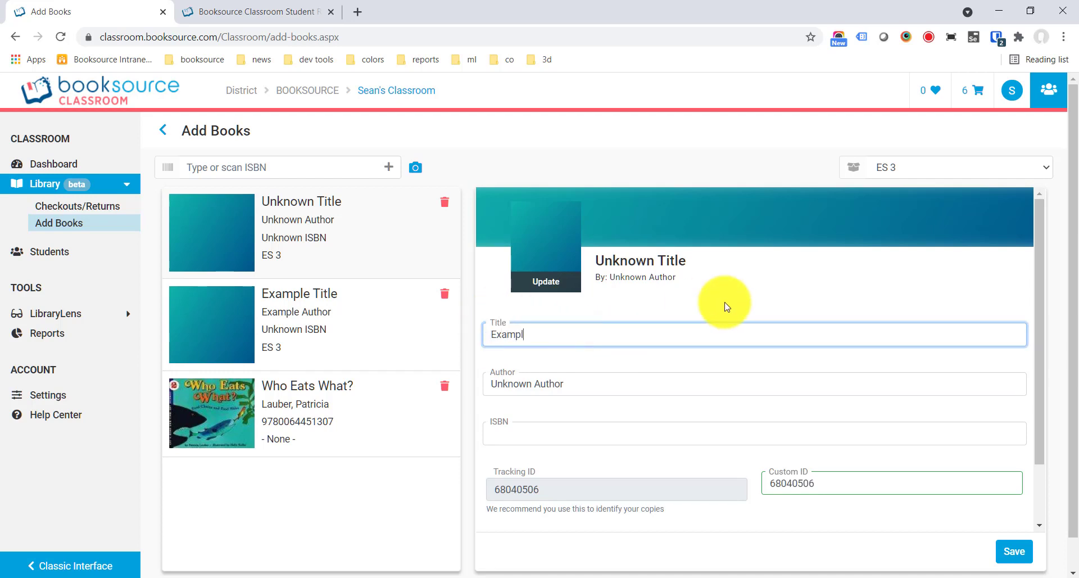
text(e Book 2)
key(Tab)
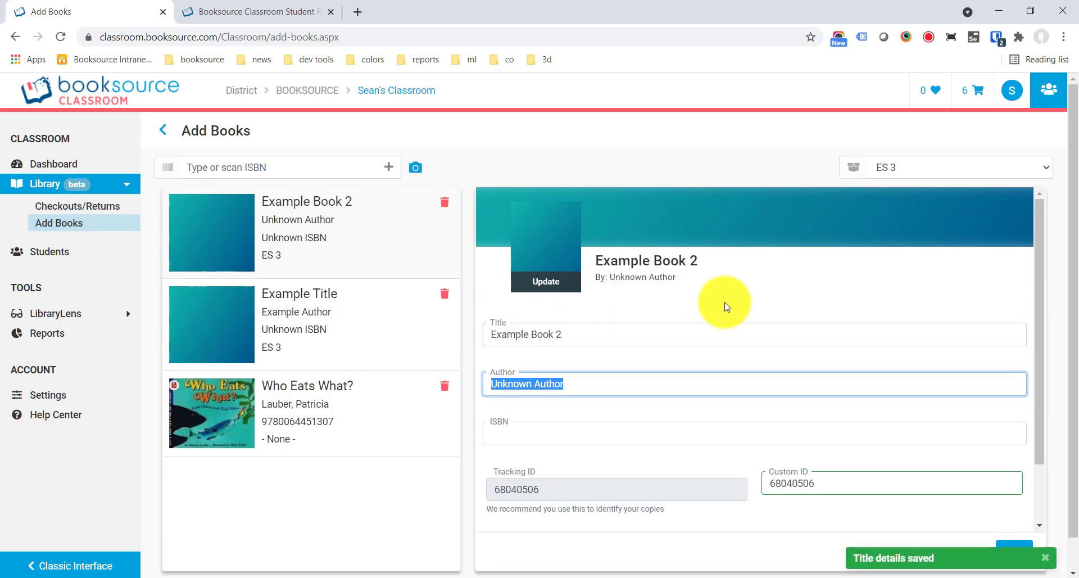
text(Example)
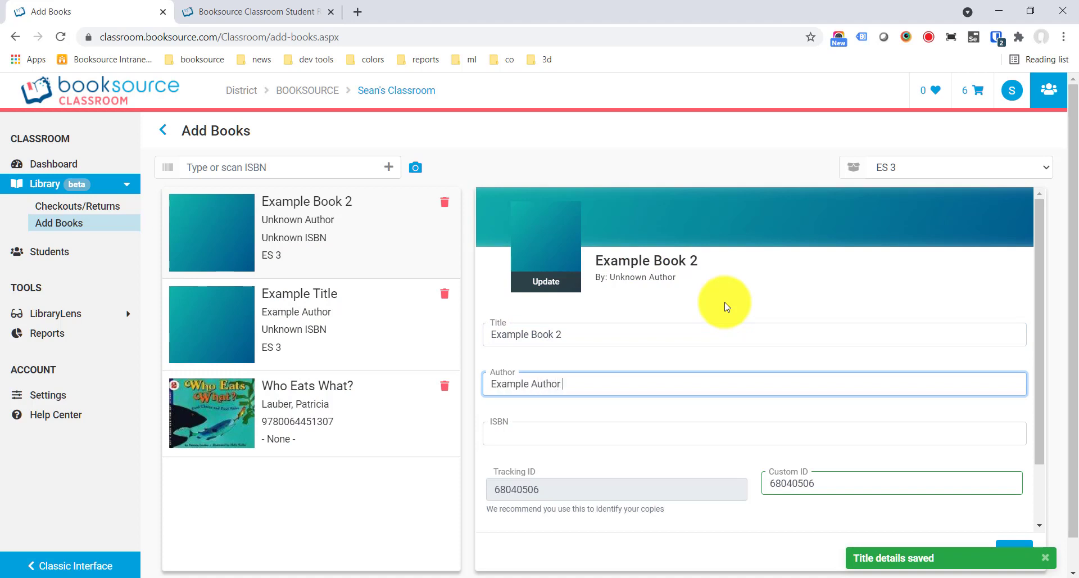
click(702, 413)
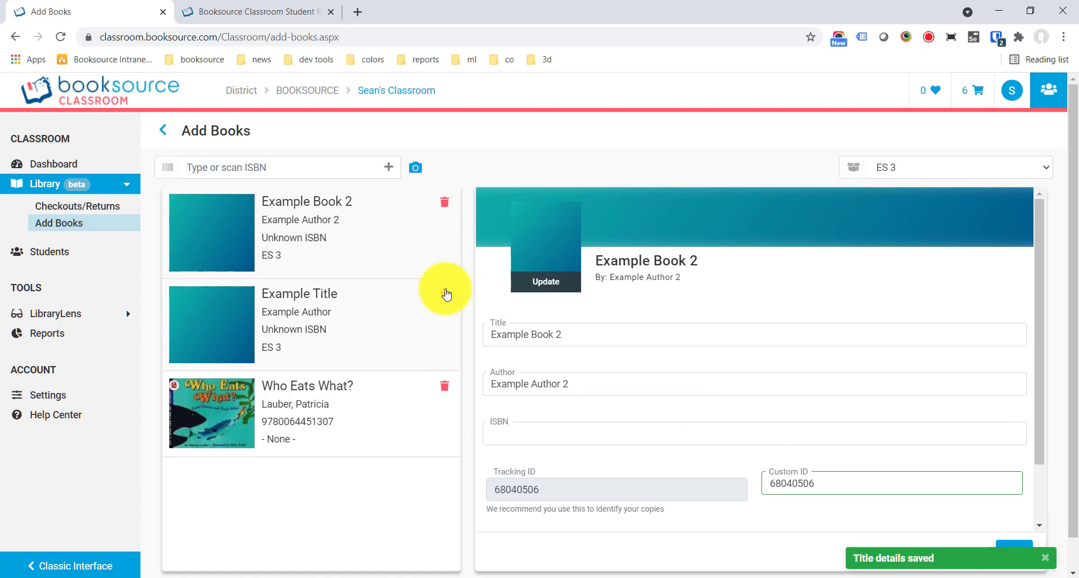
Step: Change the author of Example Title to Example Authors and reopen the details of Example Book 2
click(340, 321)
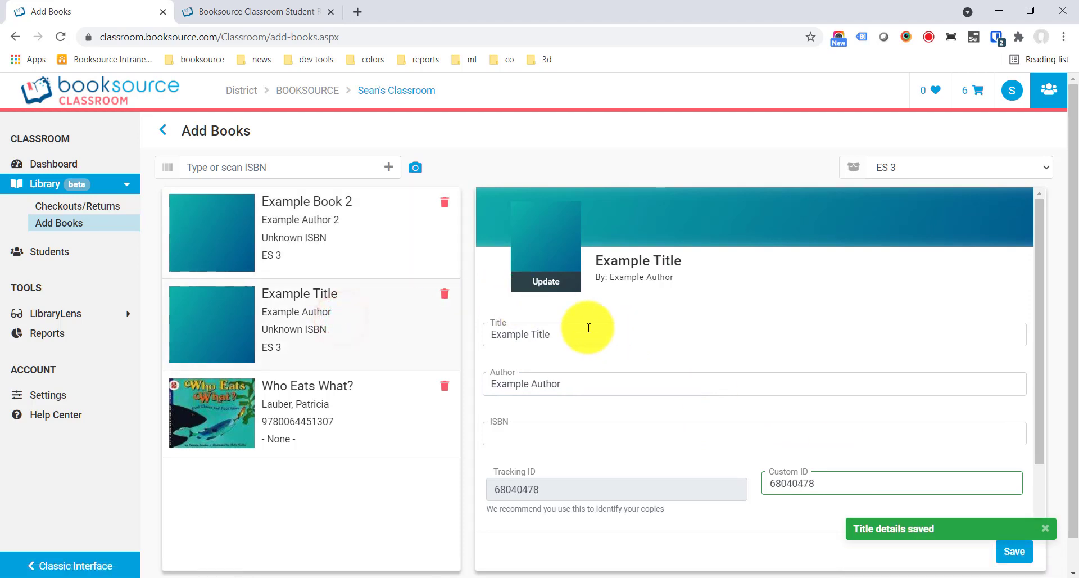
click(583, 386)
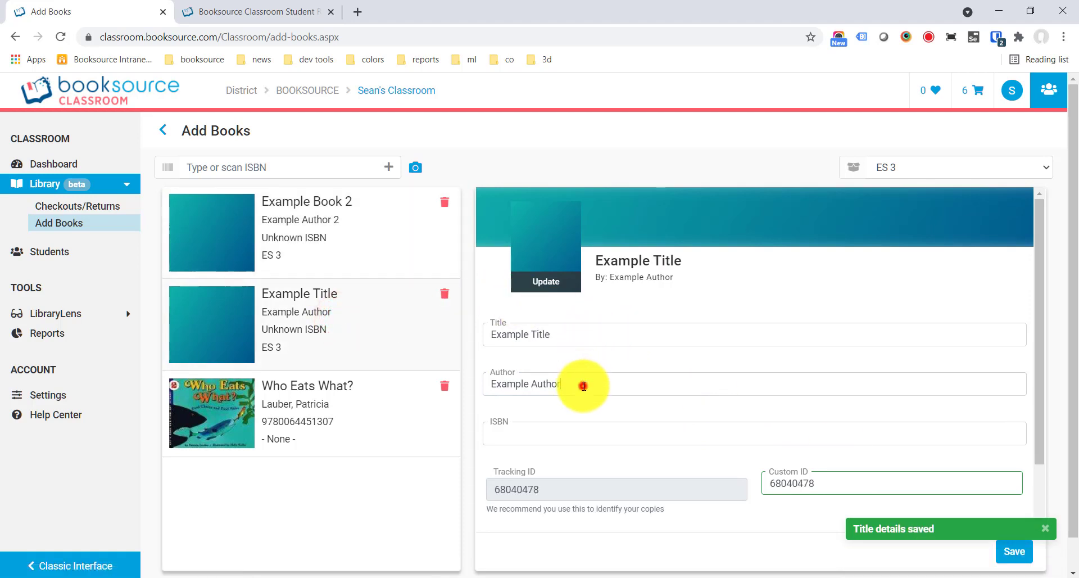
click(610, 407)
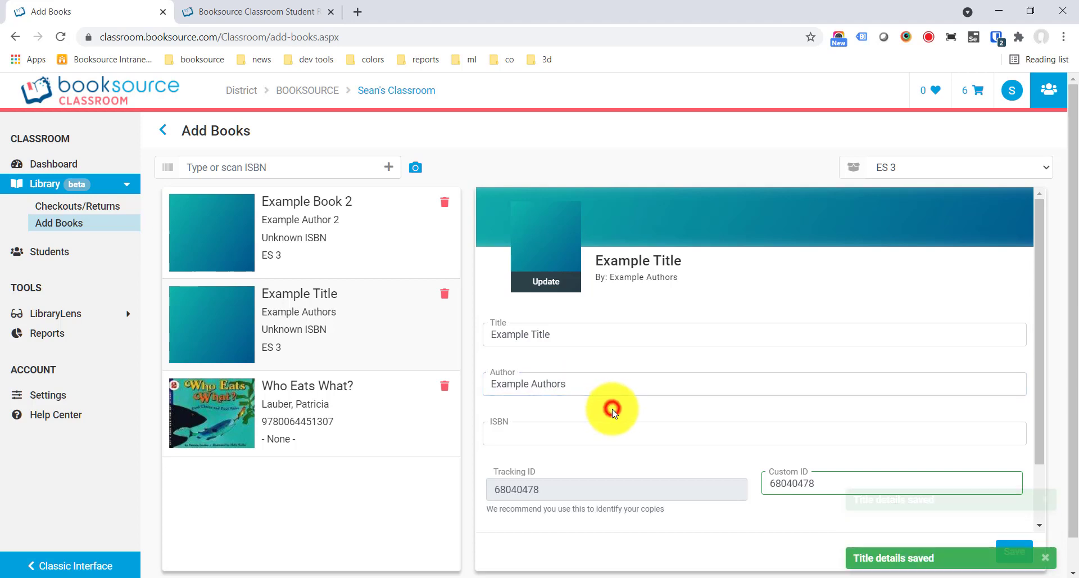
click(358, 242)
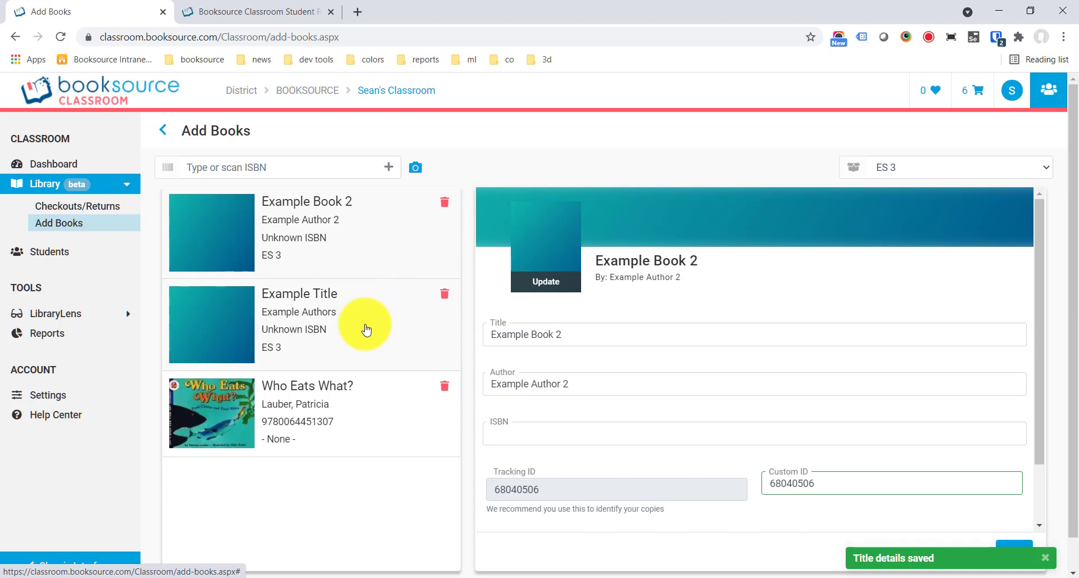
click(355, 169)
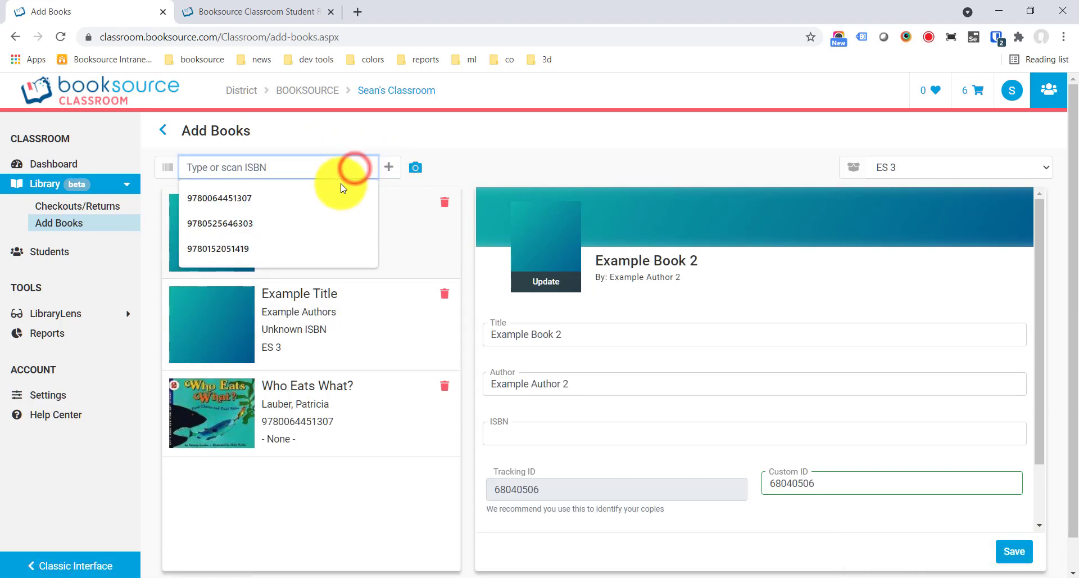
click(340, 199)
click(394, 174)
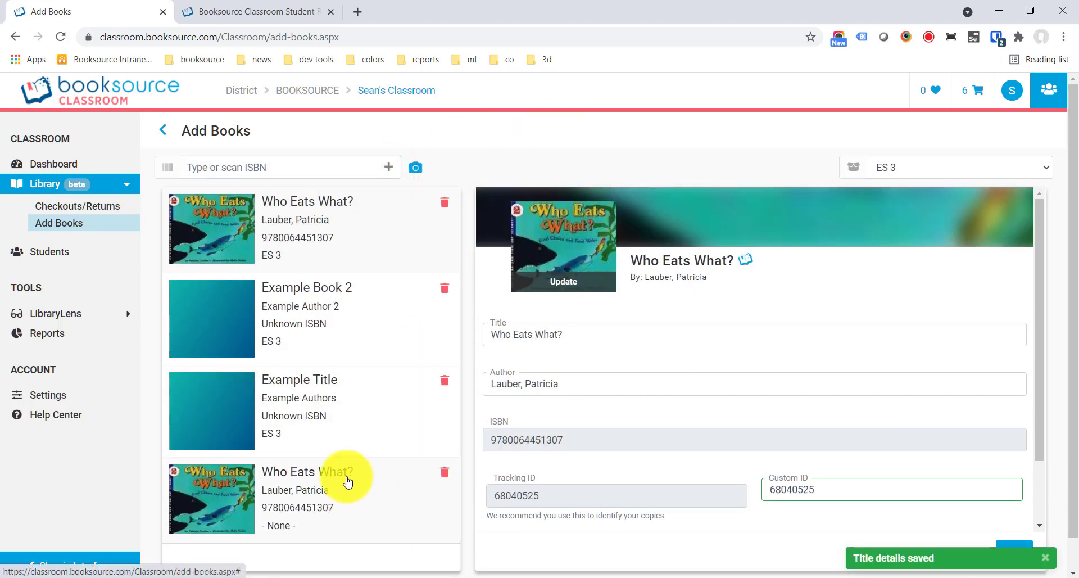
click(349, 243)
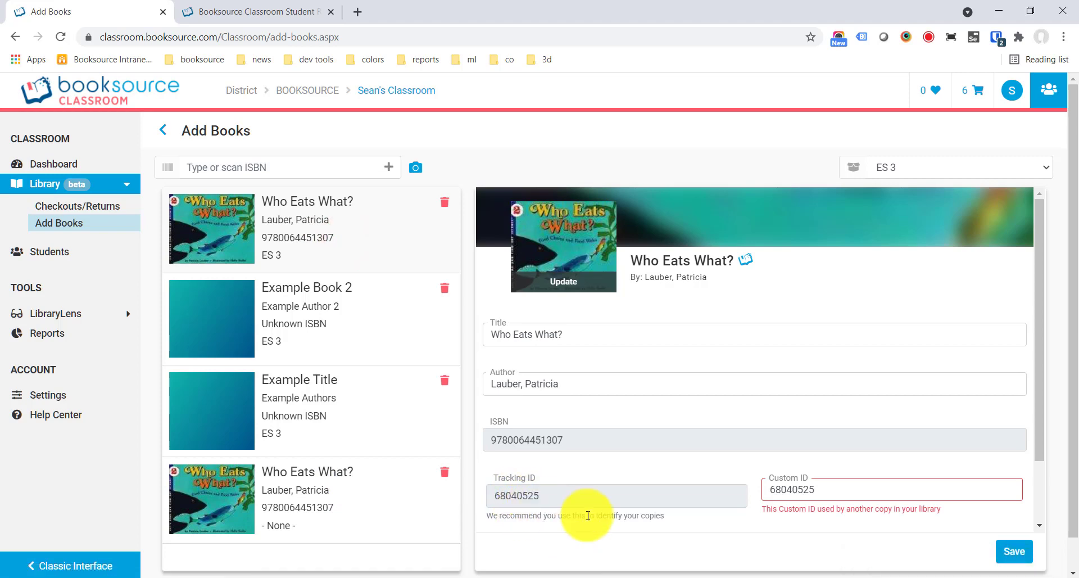
click(299, 521)
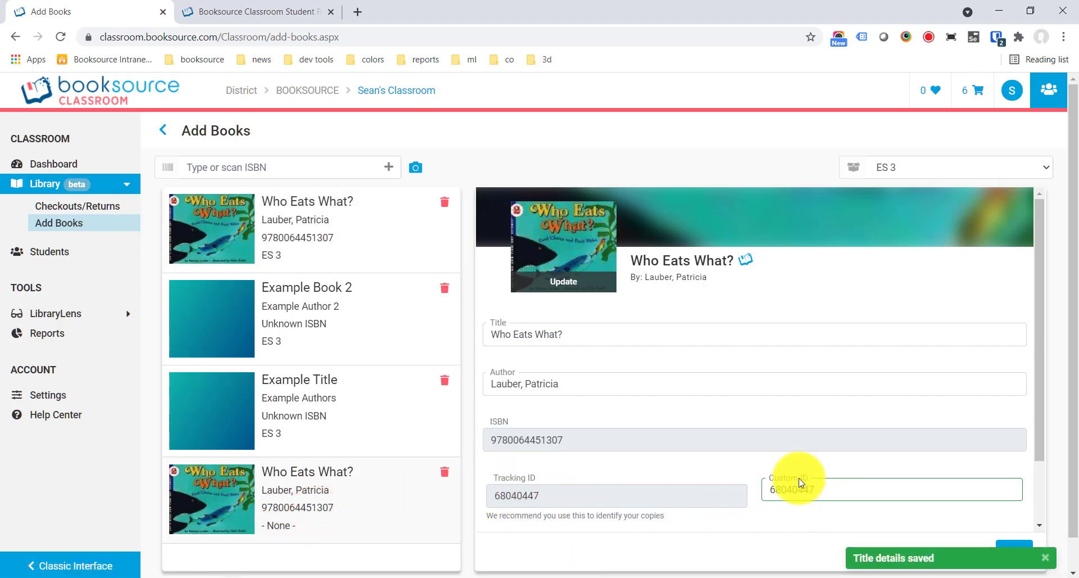
click(361, 228)
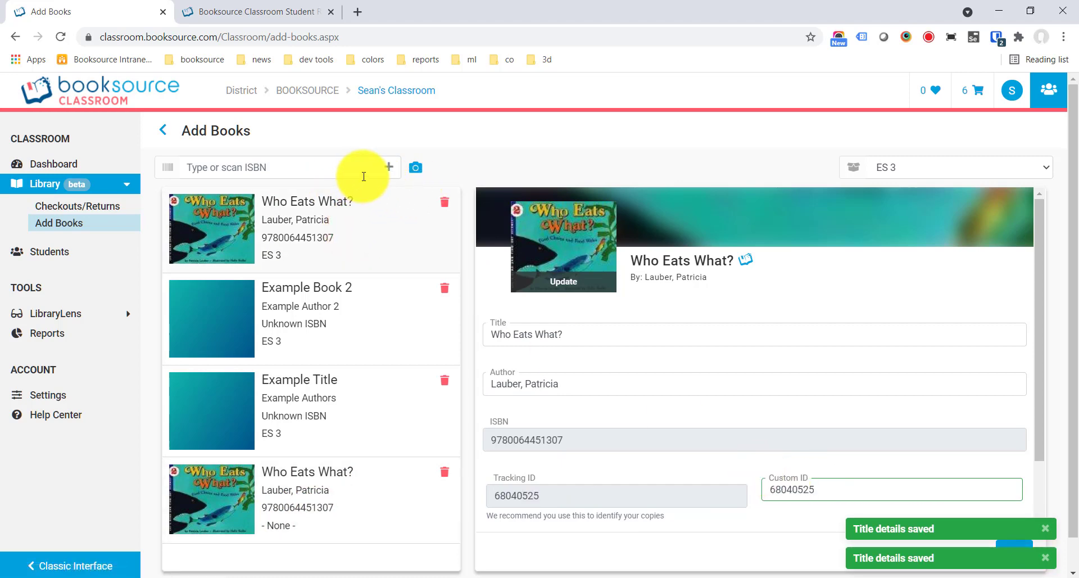
Step: Scan the barcodes of Moon Route 66 Road Trip and the National Geographic national parks guide with the camera to add them
click(416, 167)
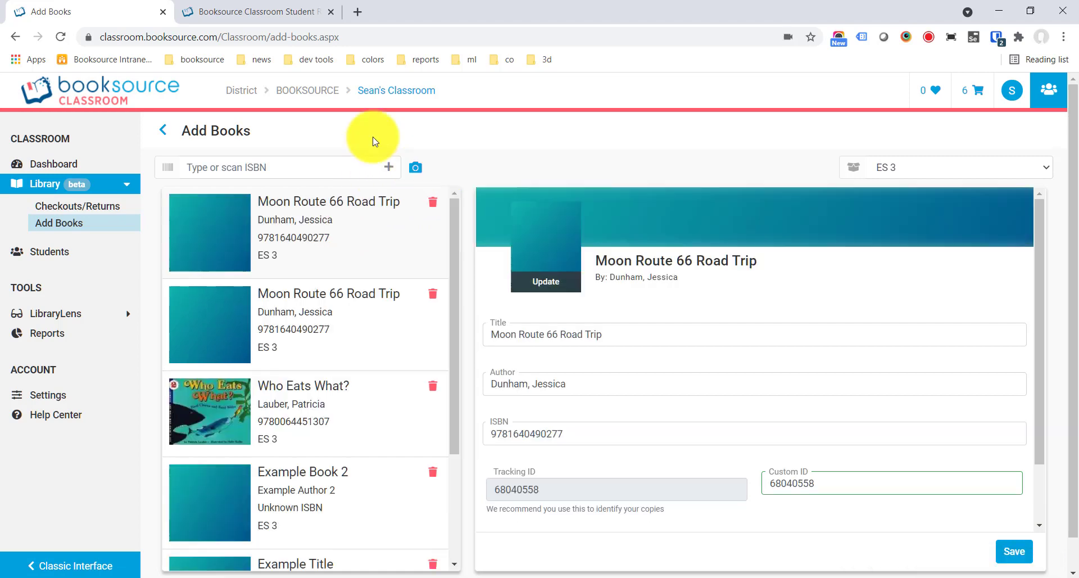
click(415, 169)
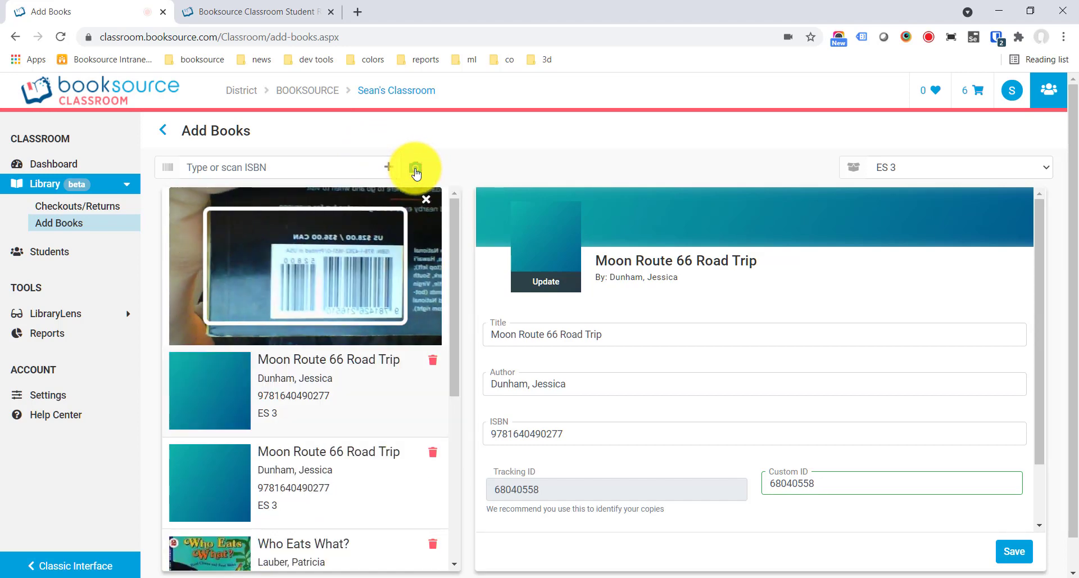
click(426, 199)
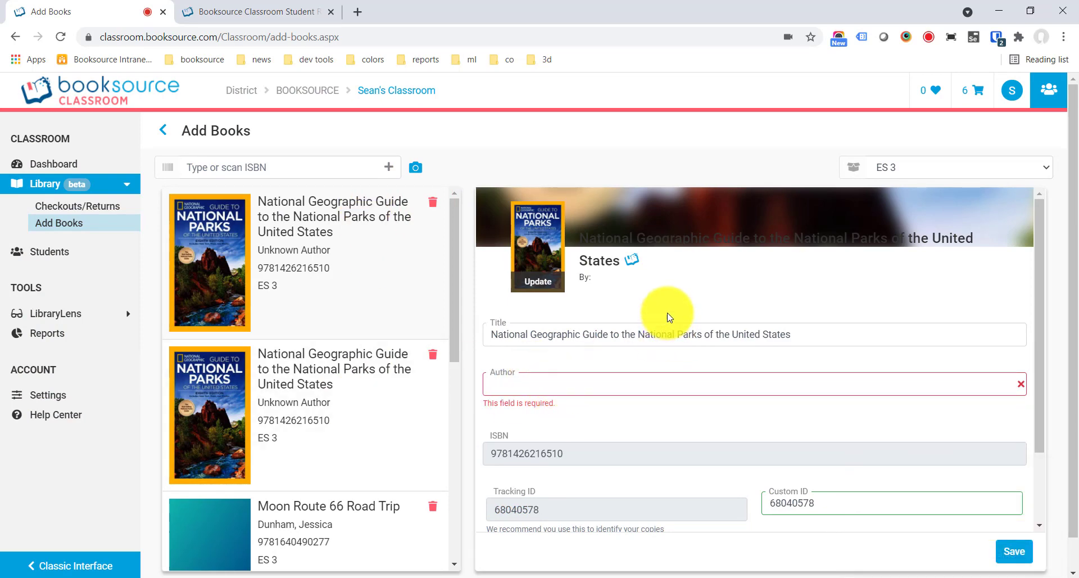
click(371, 516)
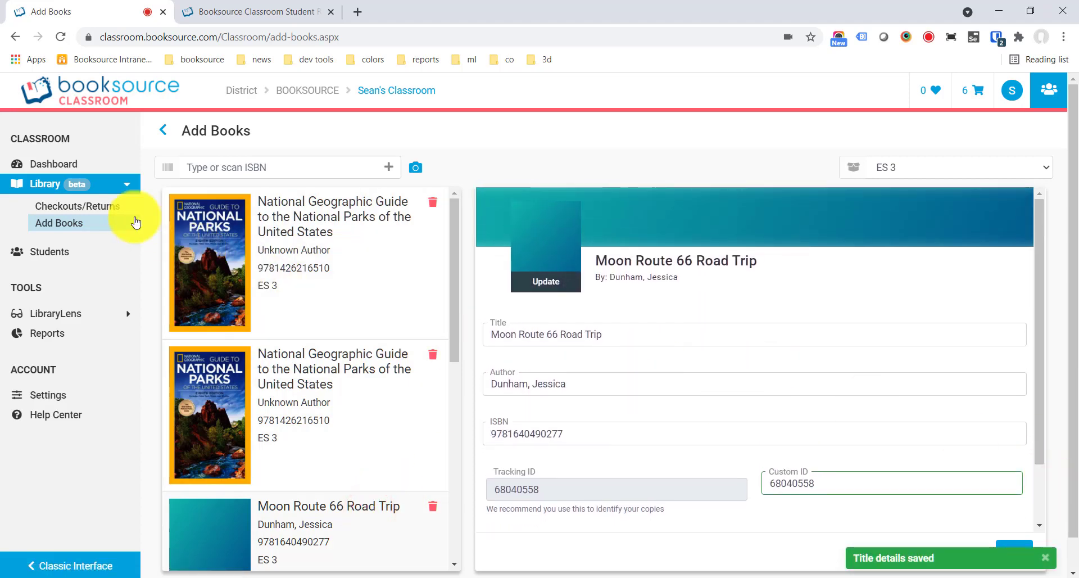
Step: Search the library for "national geographic" and view the check-out form for the national parks guide's copies without checking any out
click(66, 186)
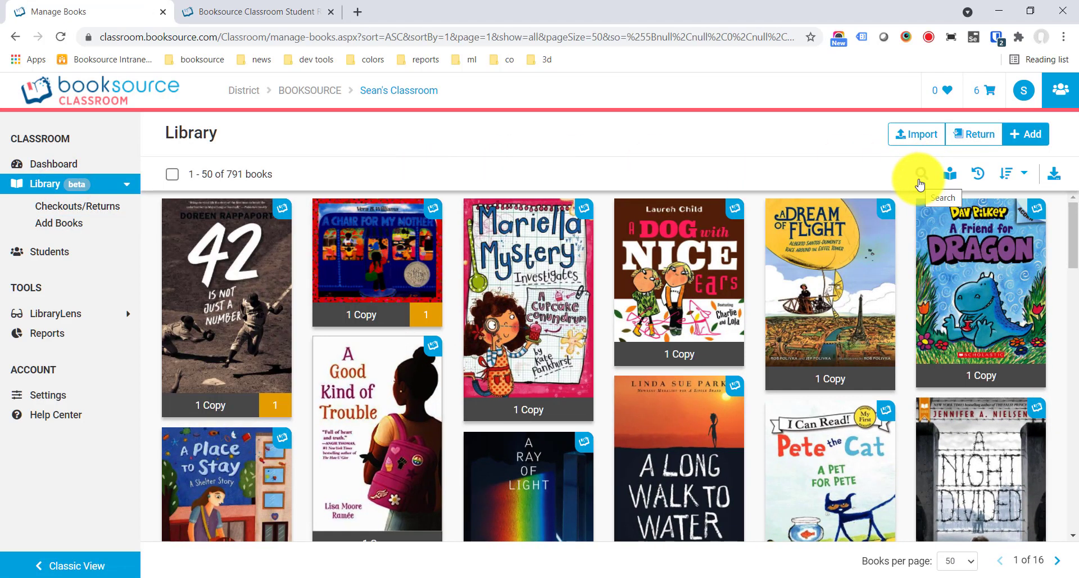
click(919, 184)
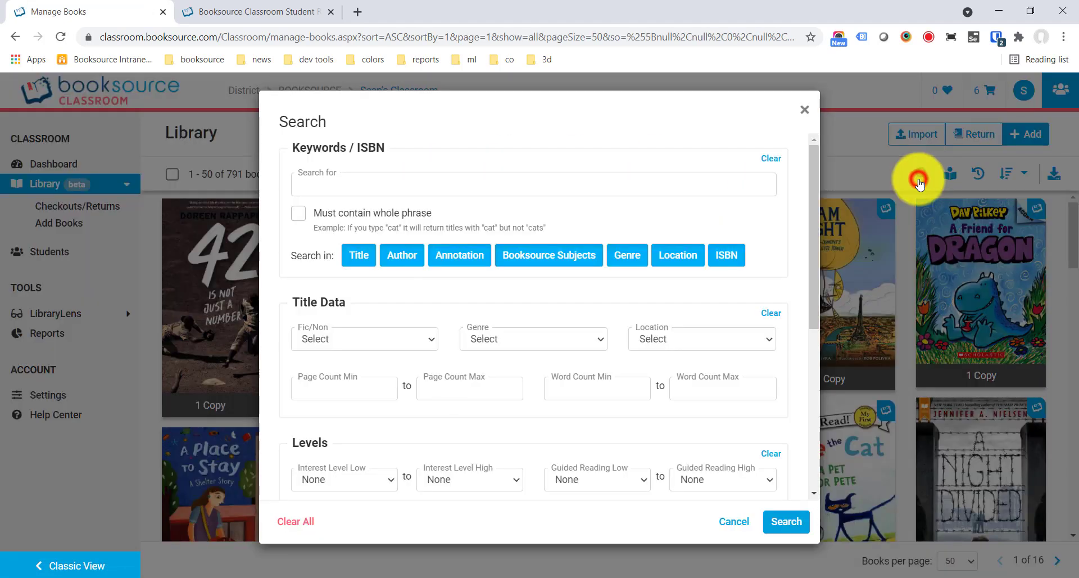
click(472, 184)
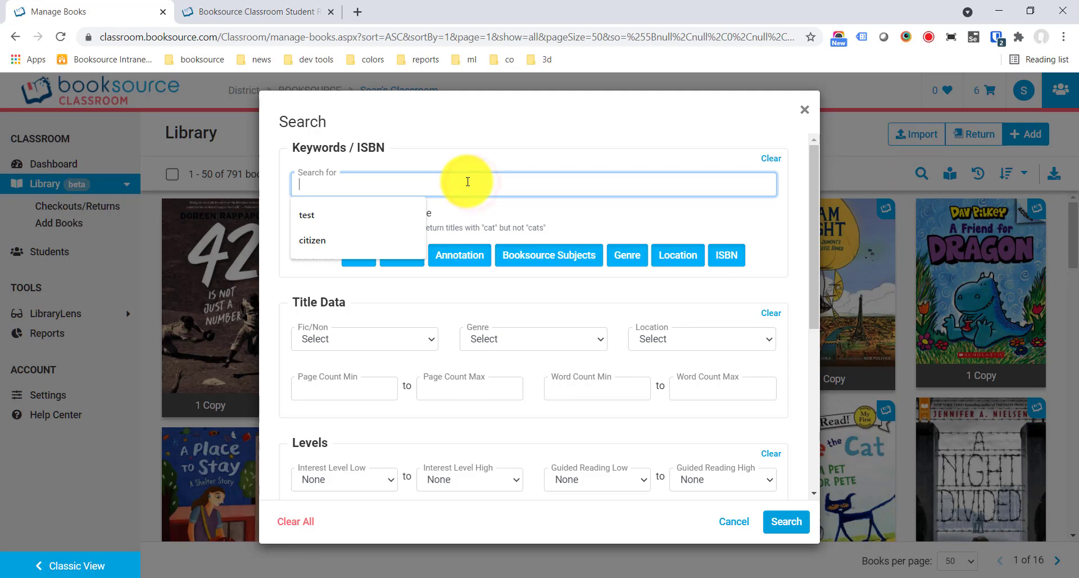
text(national geo)
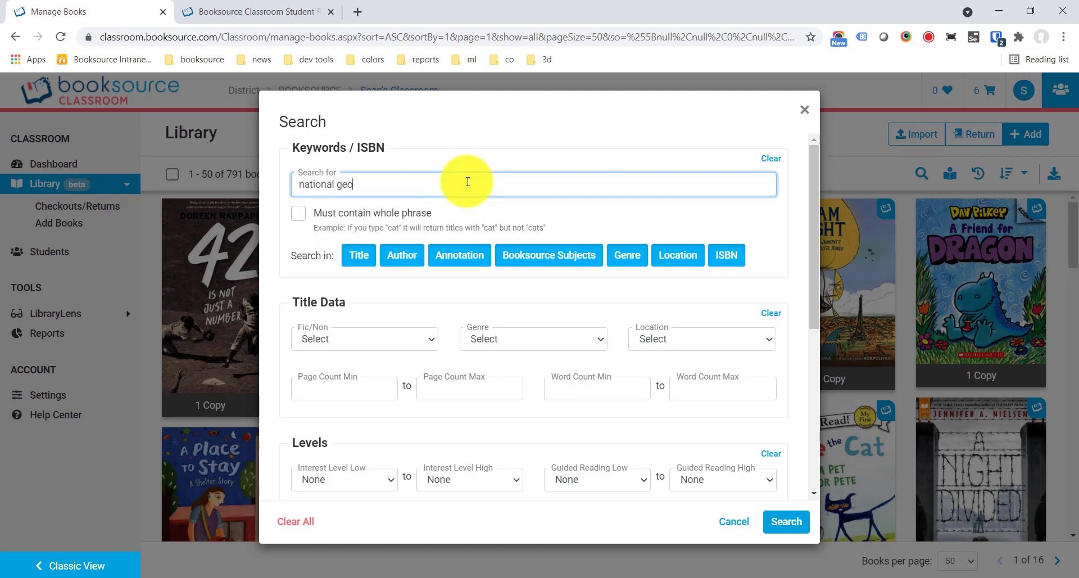
text(graphic)
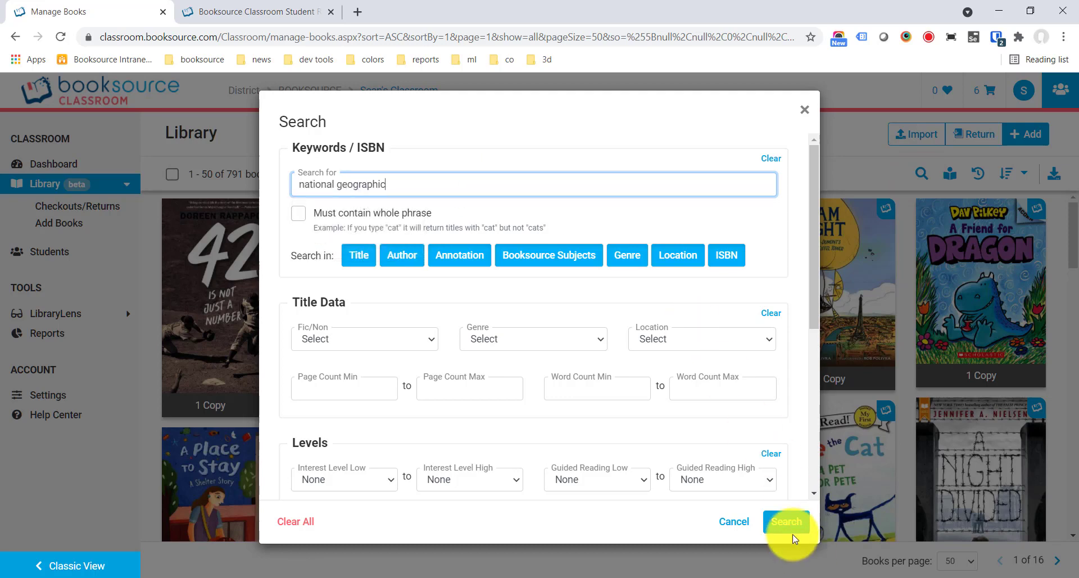
click(784, 522)
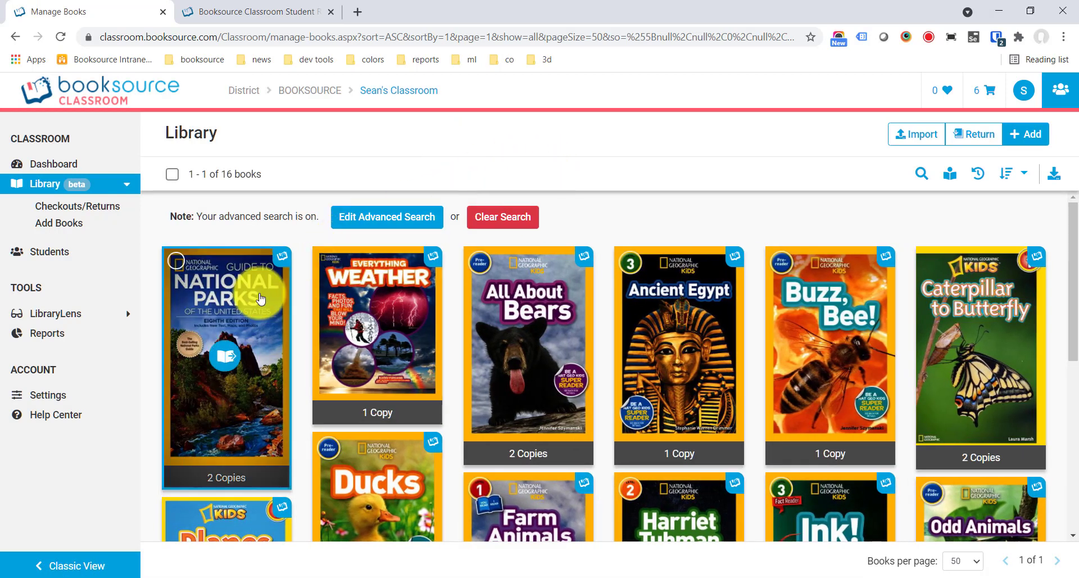
click(228, 355)
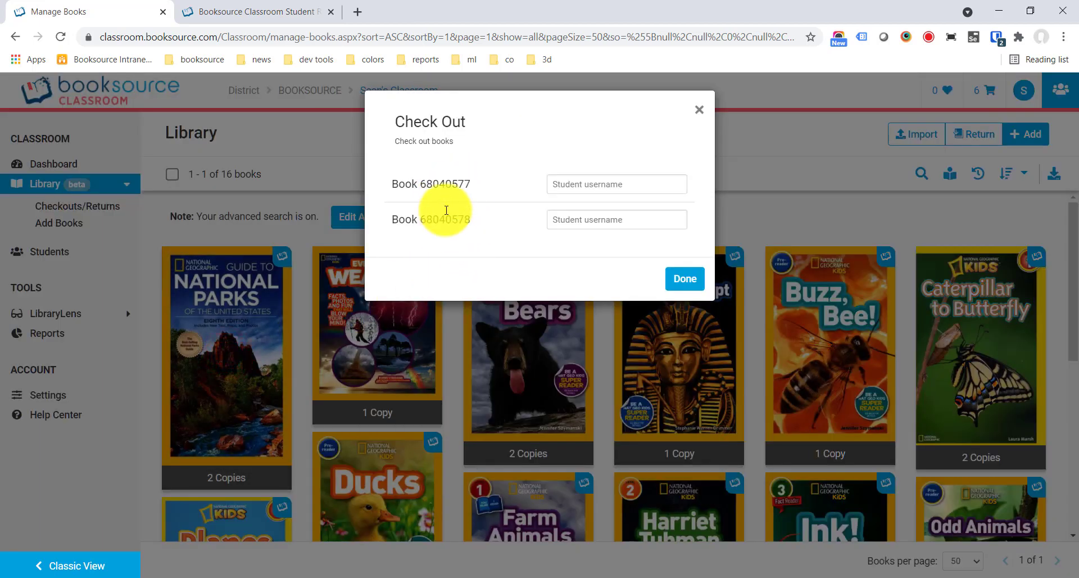
click(700, 110)
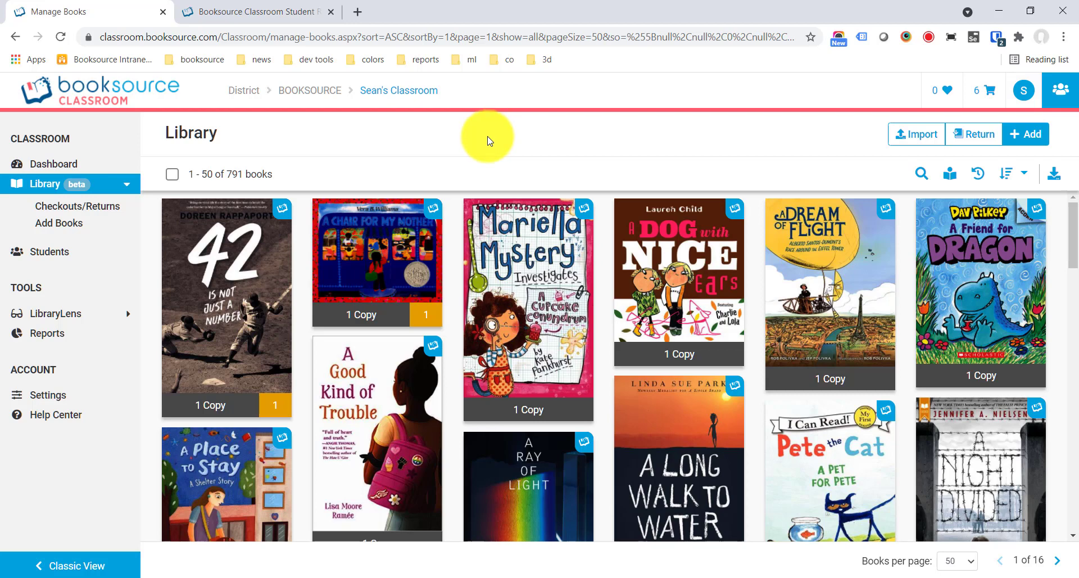
mouse_move(523, 236)
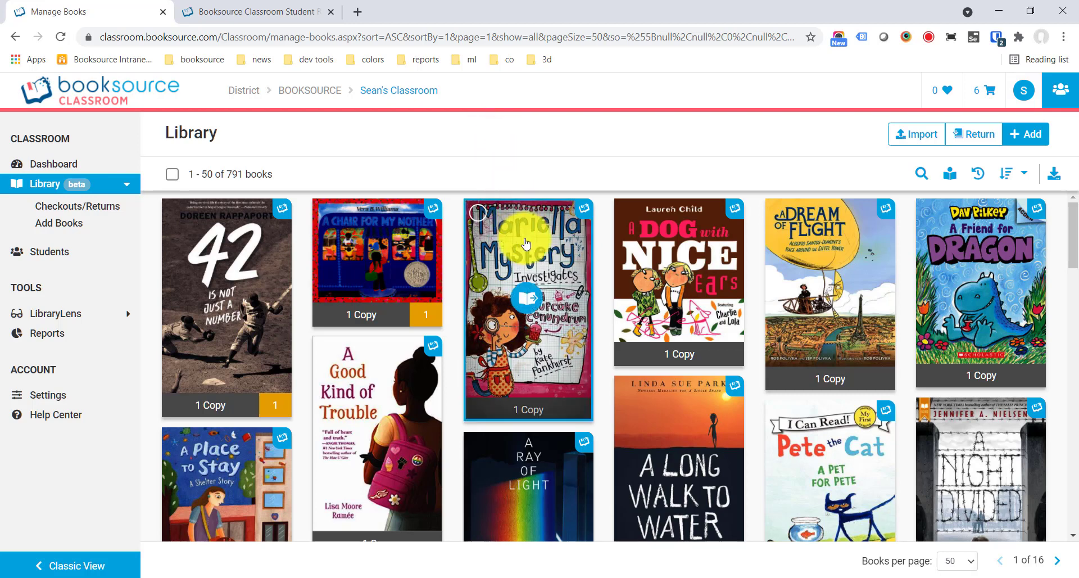
click(391, 253)
click(621, 262)
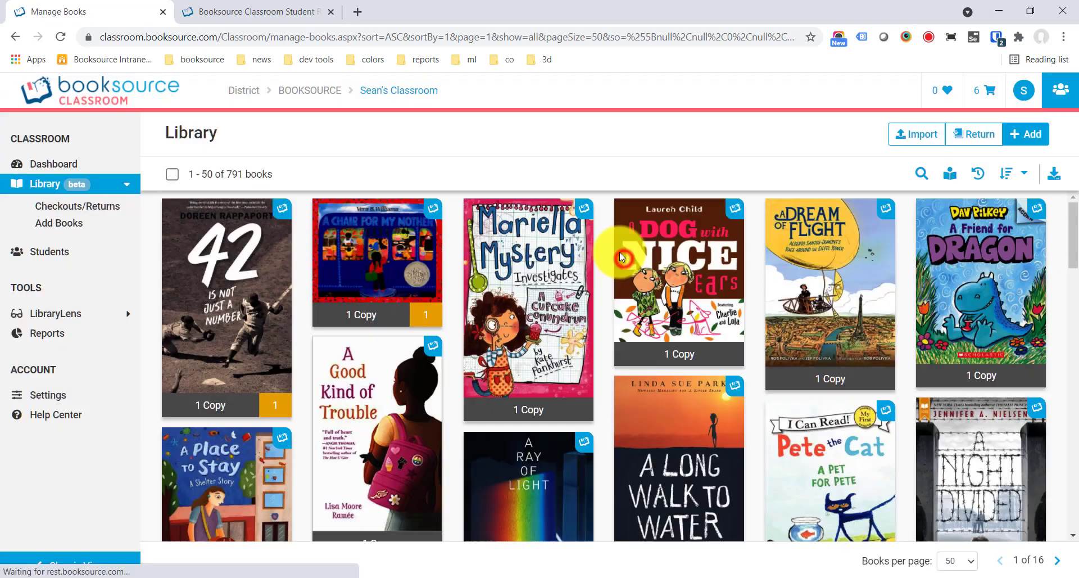
Step: Open Checkouts/Returns and review the ISBN return entry, camera scanning option and checked-out books
click(100, 212)
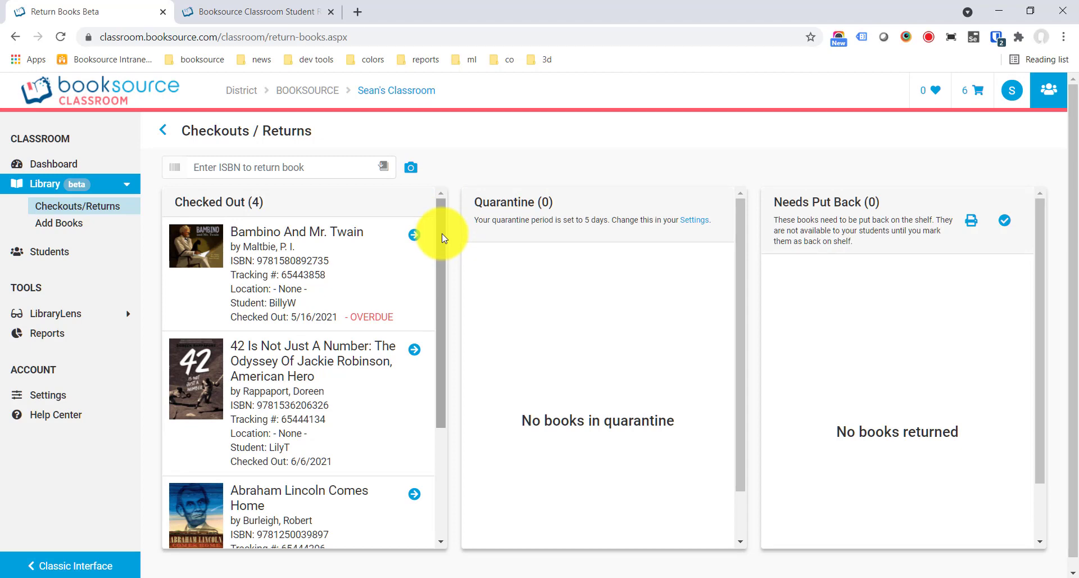
click(304, 173)
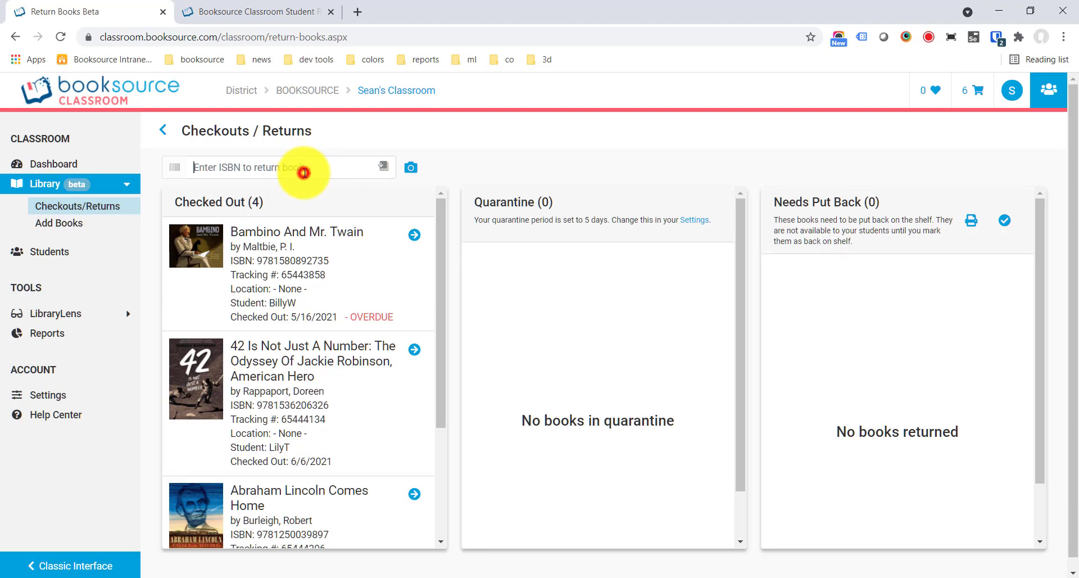
click(455, 171)
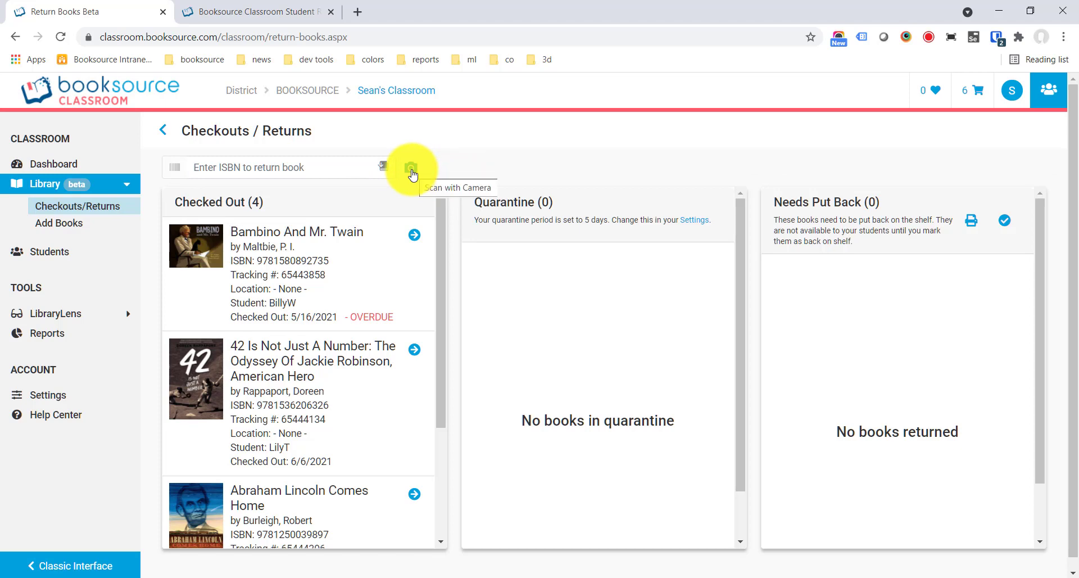
drag(439, 227, 424, 211)
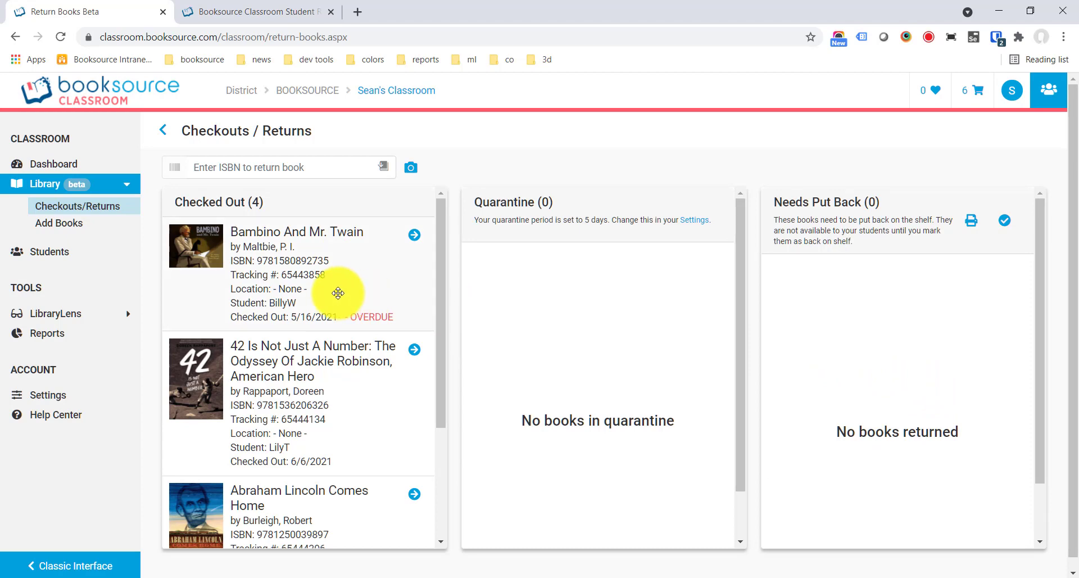
Step: Return Bambino And Mr. Twain and 42 Is Not Just A Number, moving both from Checked Out into Quarantine
click(414, 236)
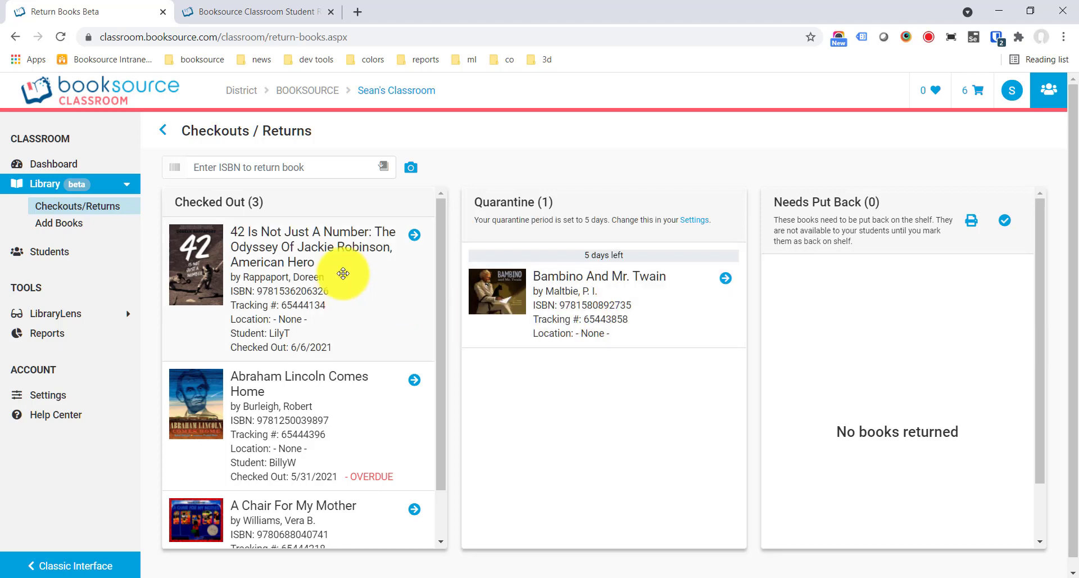
drag(326, 274, 658, 429)
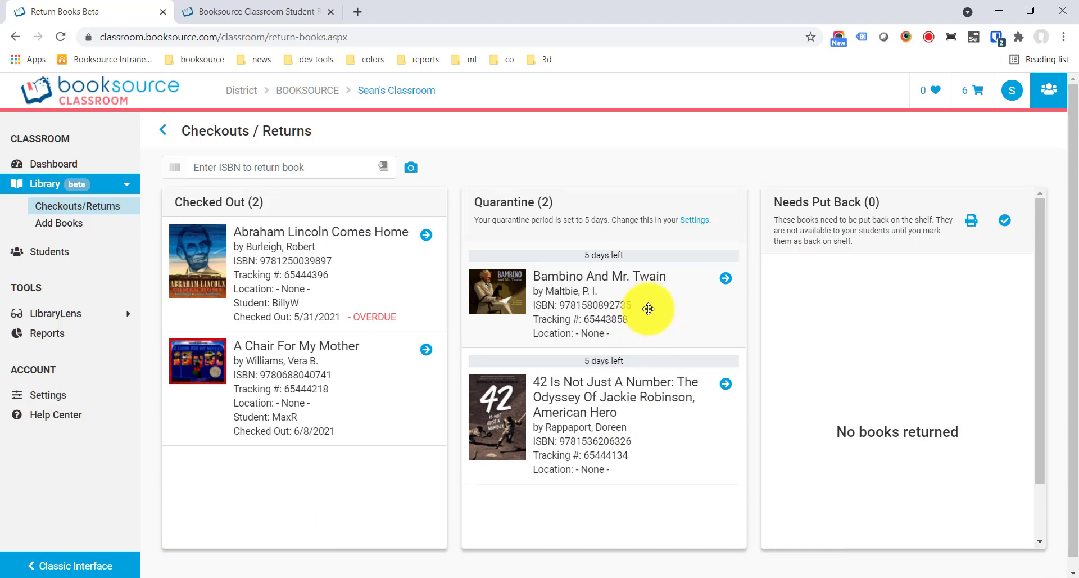
Step: Move Bambino And Mr. Twain from Quarantine to Needs Put Back and mark all books there as back on the shelf
drag(646, 307, 935, 353)
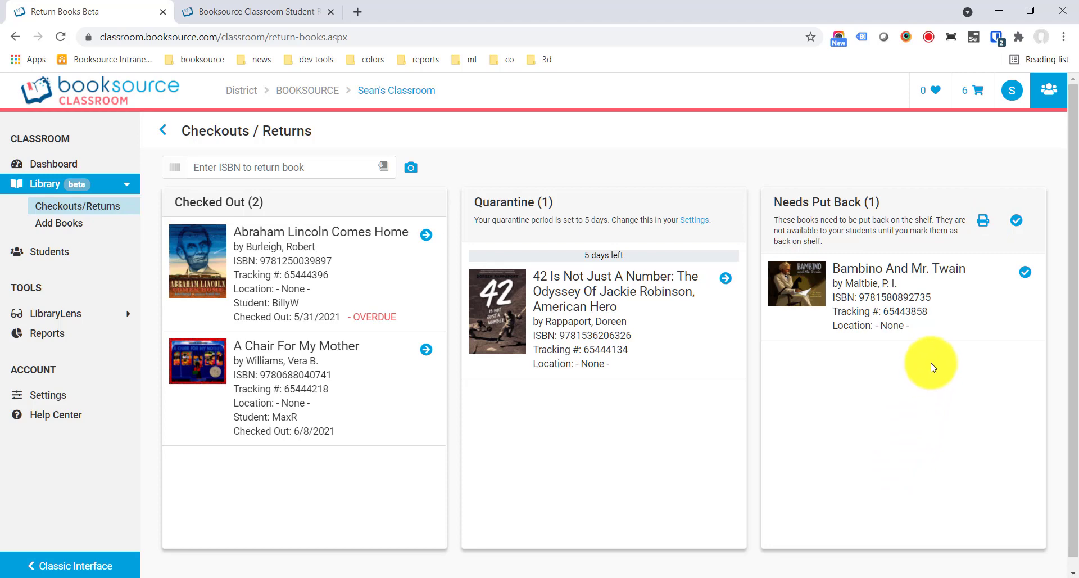
click(1017, 222)
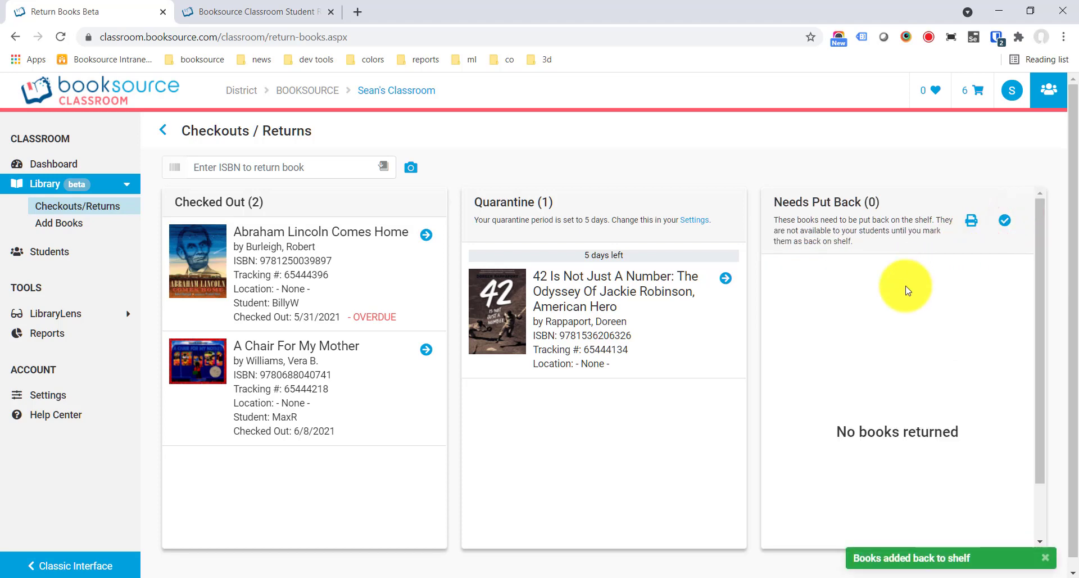